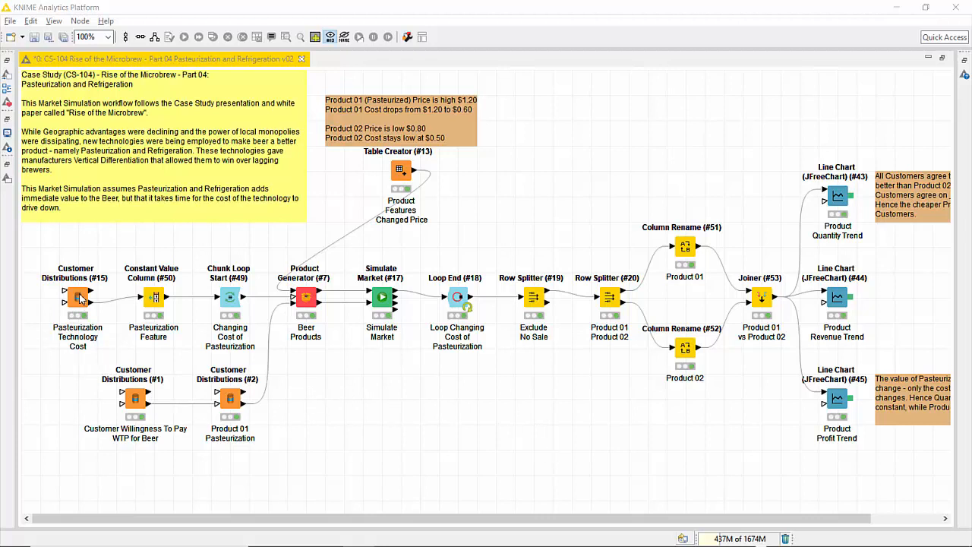
Trace the simulation path from the lower Customer Distributions nodes through Product Generator and Simulate Market, including the chunk loop's start and end nodes.
click(144, 408)
click(231, 394)
click(311, 300)
click(382, 304)
click(229, 304)
click(459, 298)
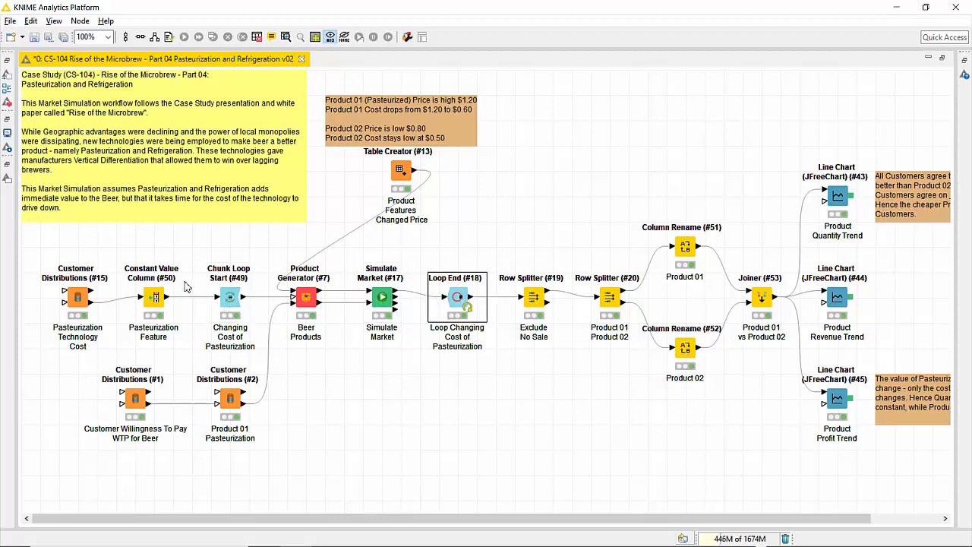
Open the configuration of Table Creator (#13), shrink its dialog, and examine the Product and Feature entries of the three rows.
double_click(400, 171)
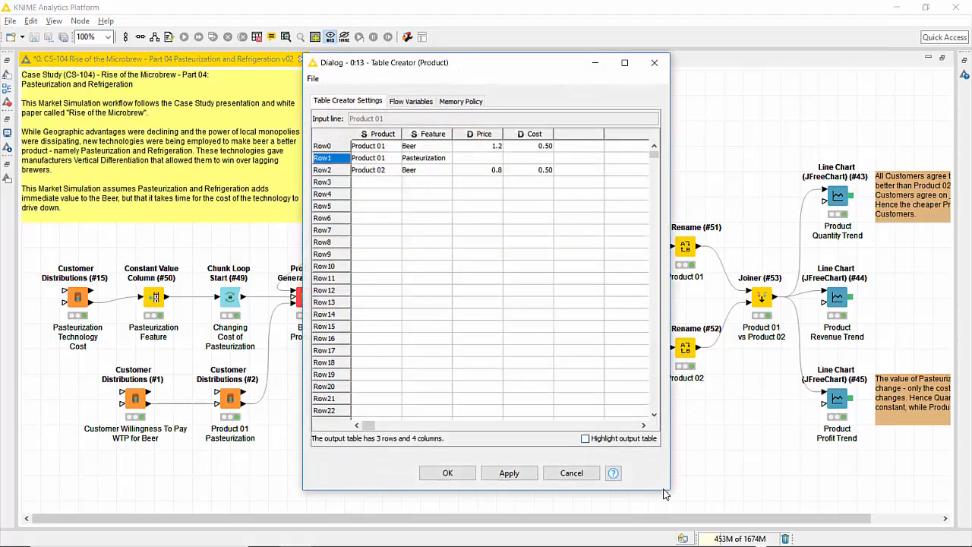
drag(672, 493, 631, 255)
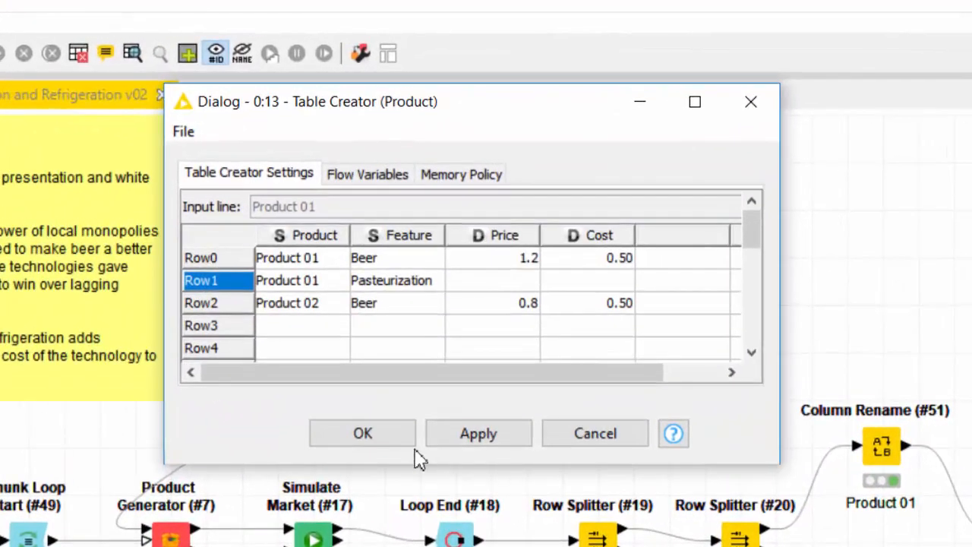
click(318, 265)
ctrl+click(323, 302)
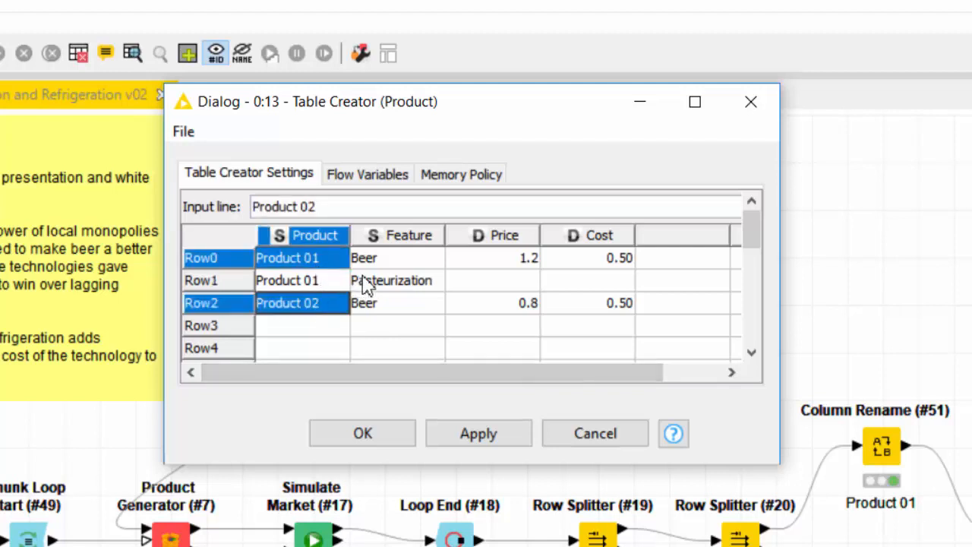
ctrl+click(403, 260)
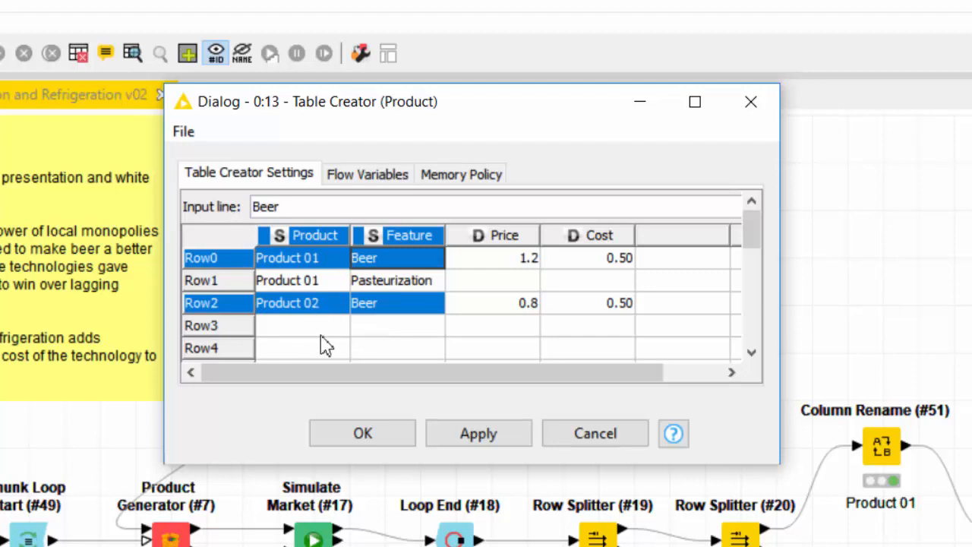
click(380, 305)
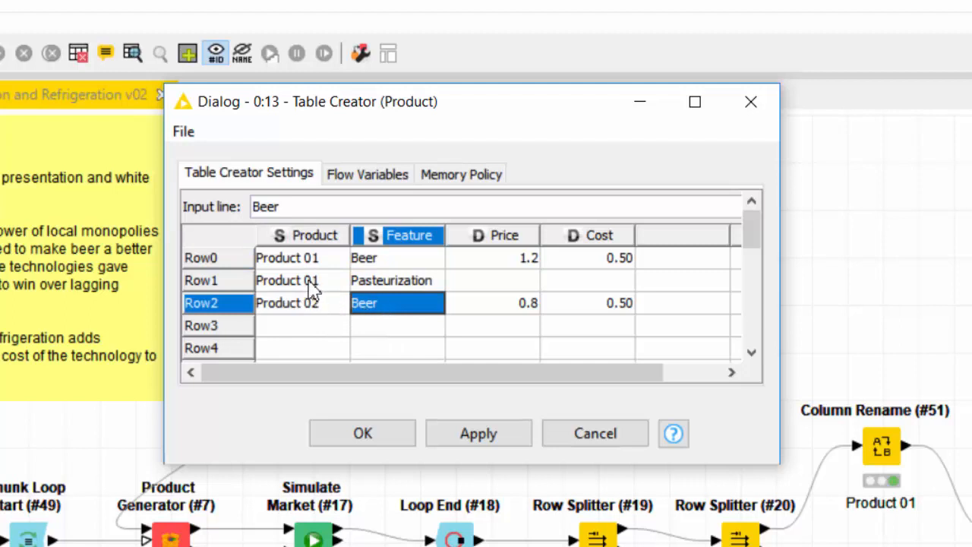
click(313, 287)
click(381, 288)
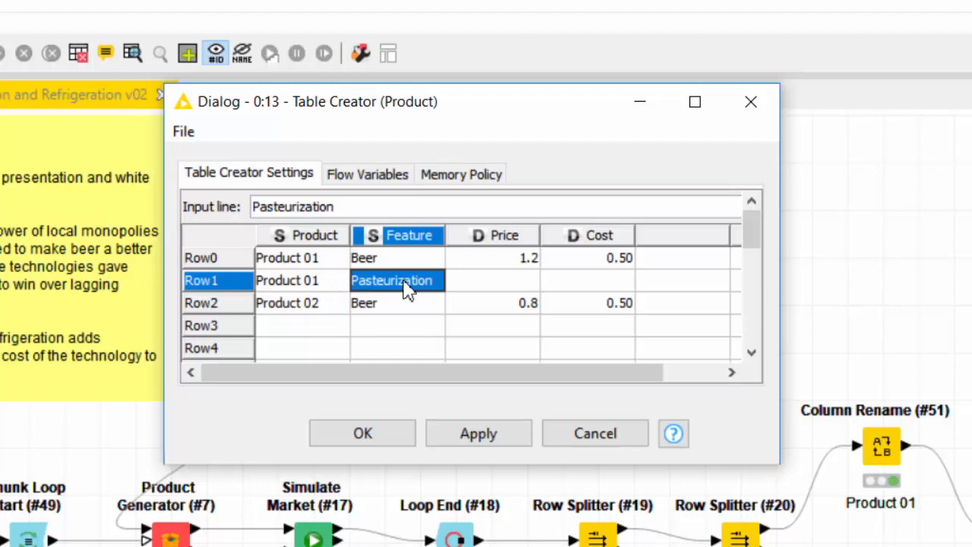
Check the Price and Cost cells of both beer products and the Pasteurization row's Cost cell, and close the Table Creator configuration.
click(505, 272)
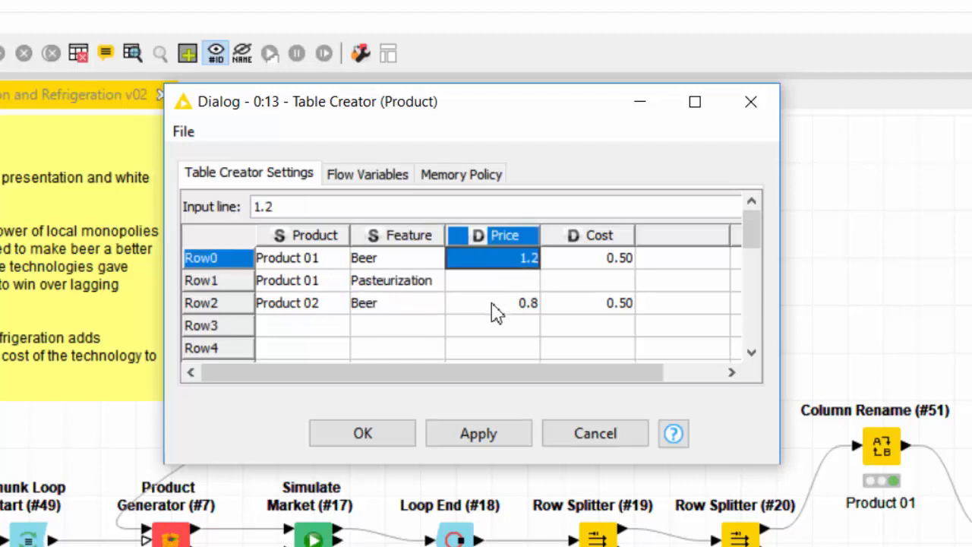
ctrl+click(494, 303)
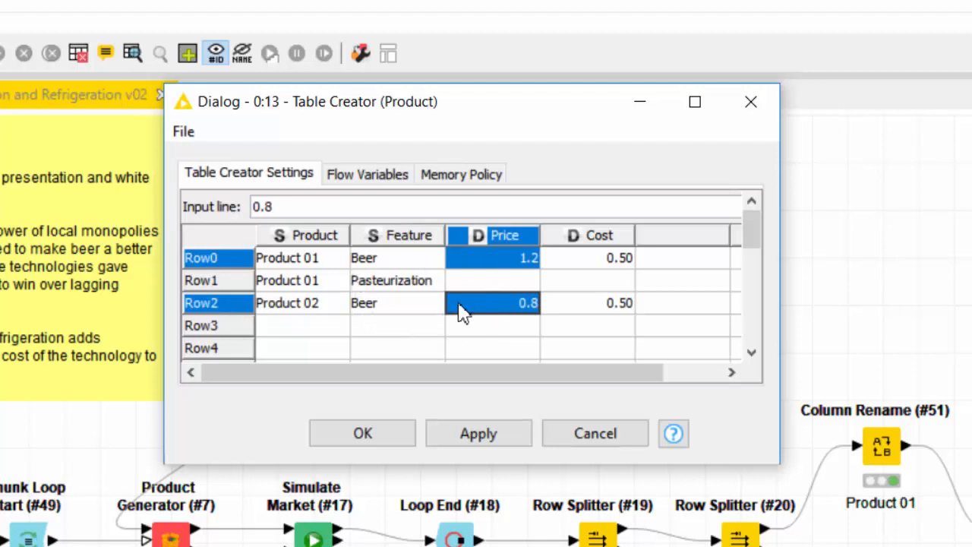
click(612, 262)
ctrl+click(608, 303)
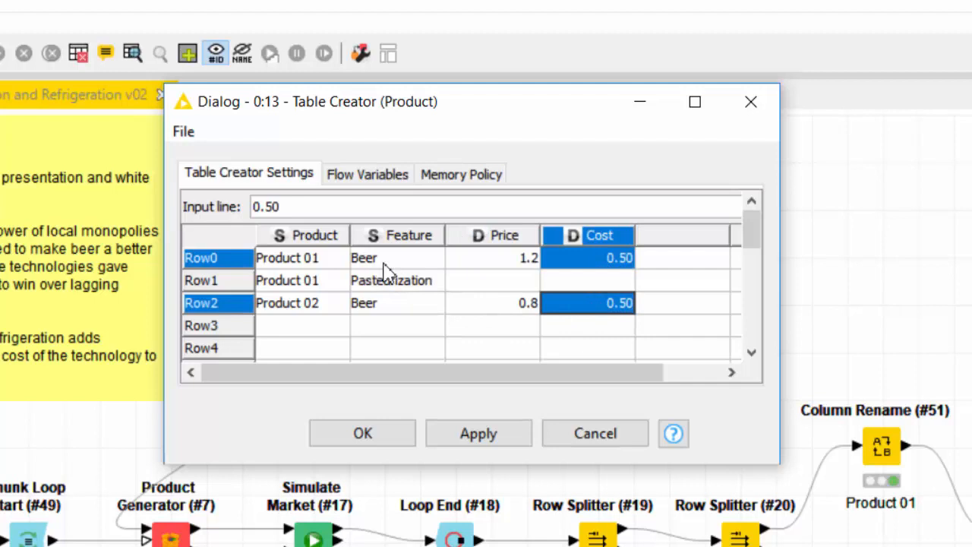
click(575, 281)
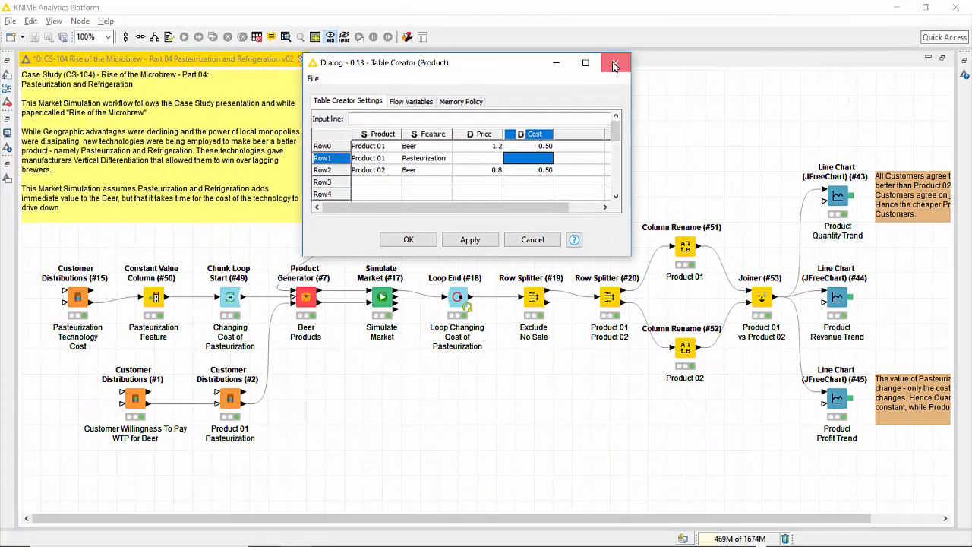
click(363, 433)
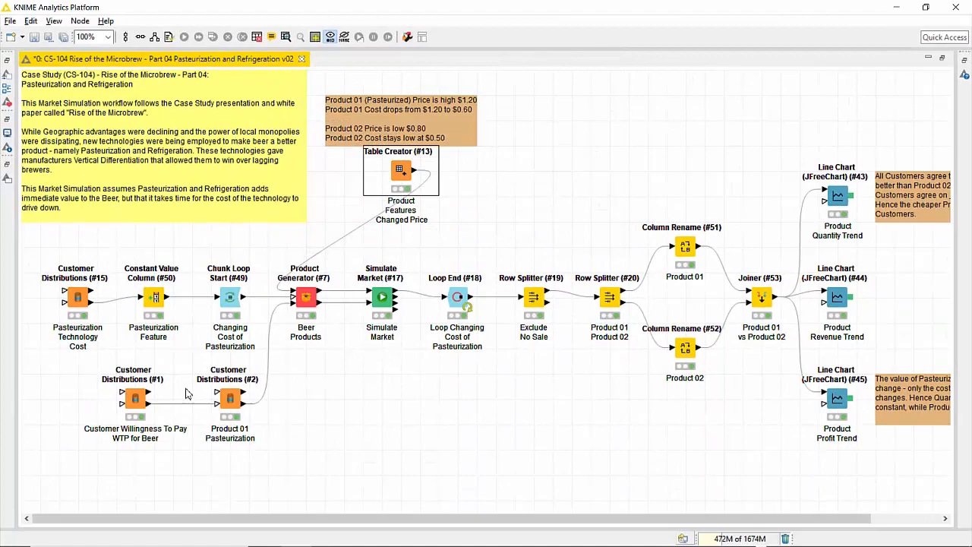
Review the customer count and both default input parameters of Customer Distributions (#1), and close its configuration without changes.
double_click(136, 405)
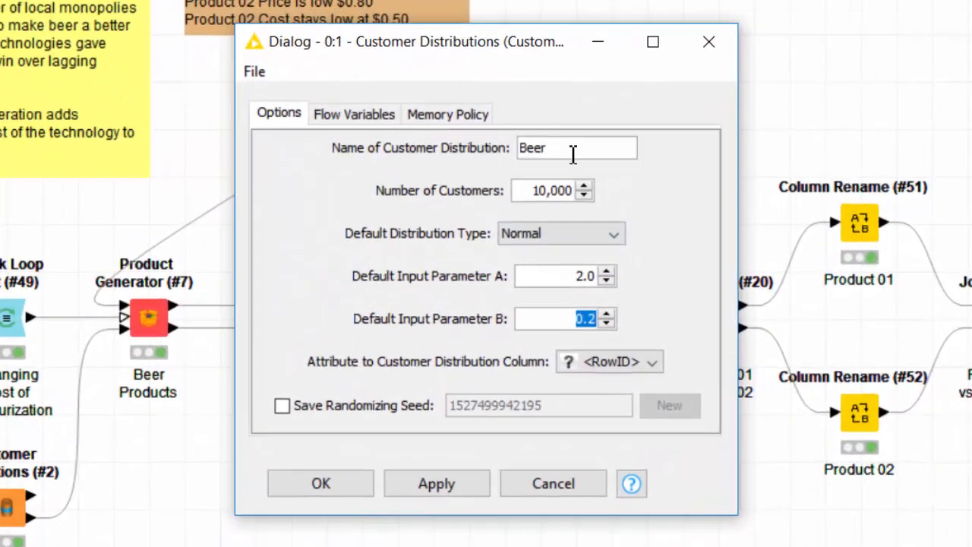
drag(556, 175, 575, 190)
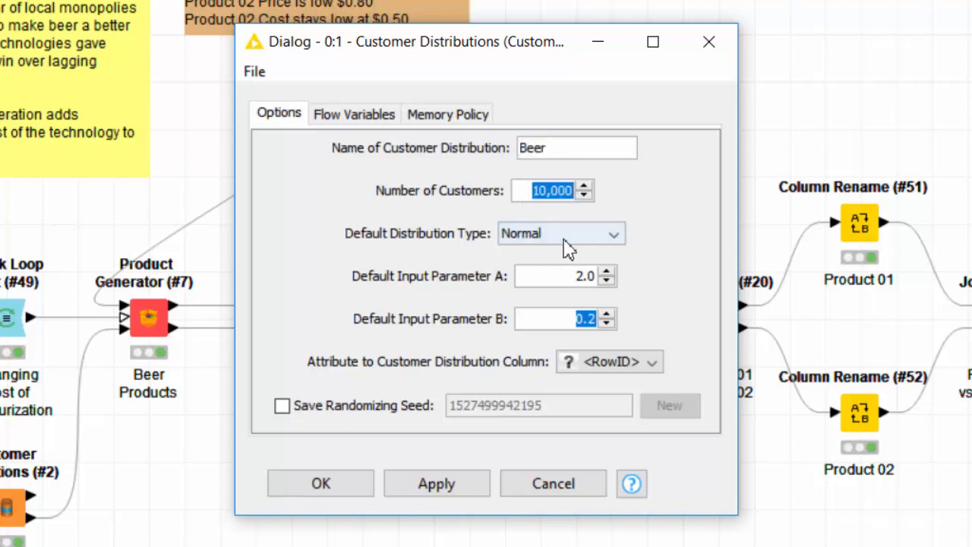
drag(553, 278, 658, 291)
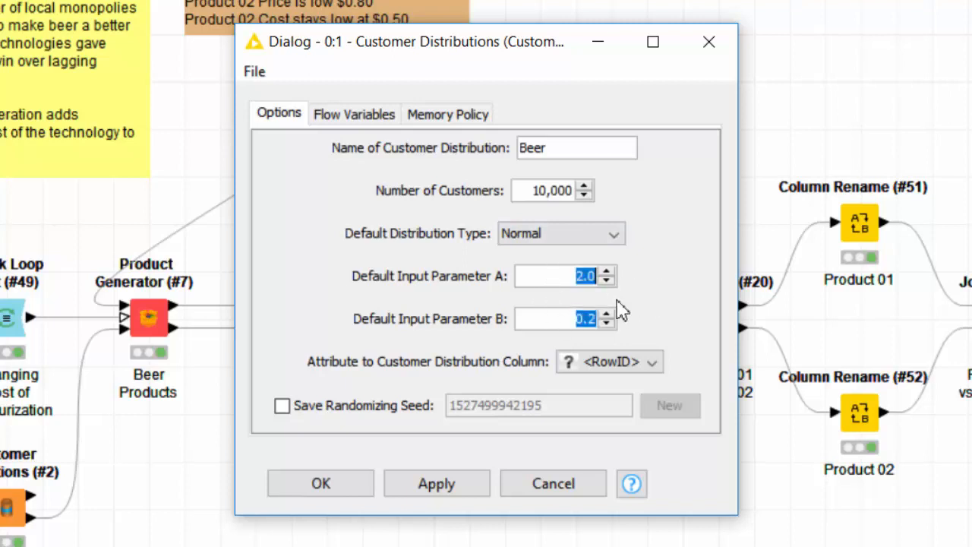
drag(548, 320, 683, 352)
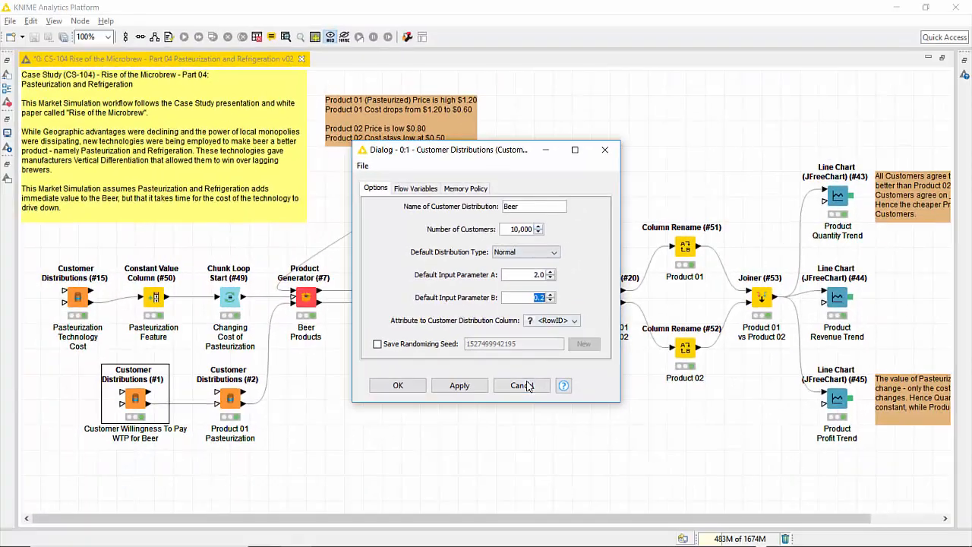
click(554, 484)
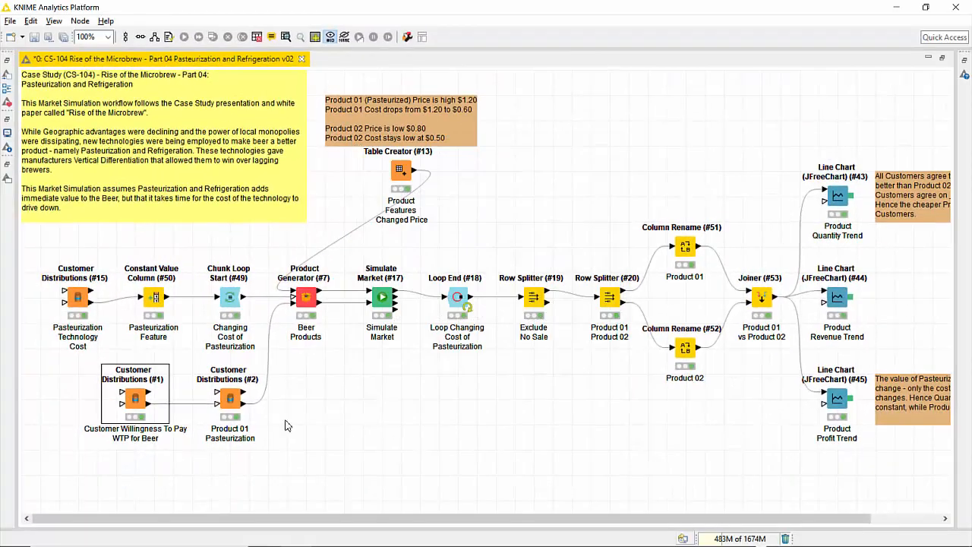
Review default input parameters A and B of Customer Distributions (#2) for pasteurization, and close its configuration without changes.
double_click(230, 399)
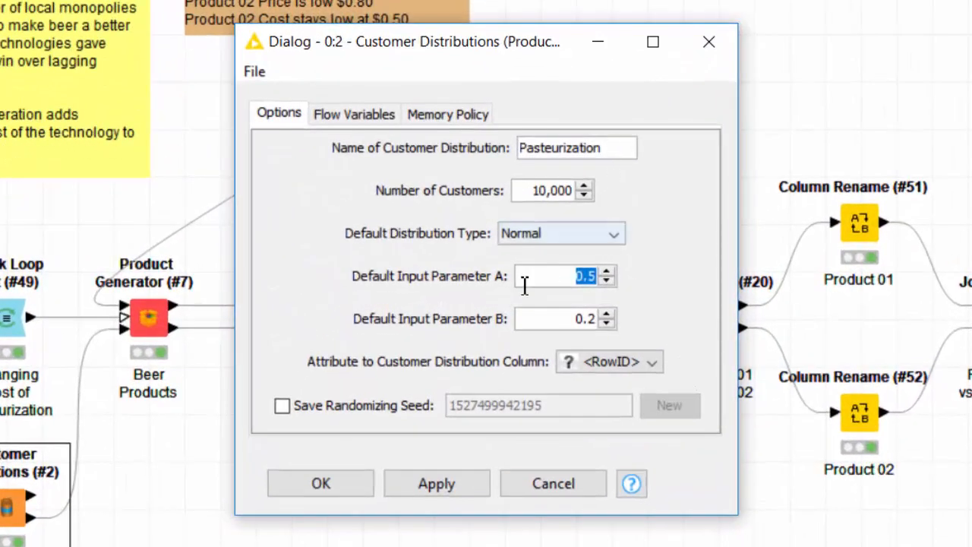
drag(555, 278, 660, 281)
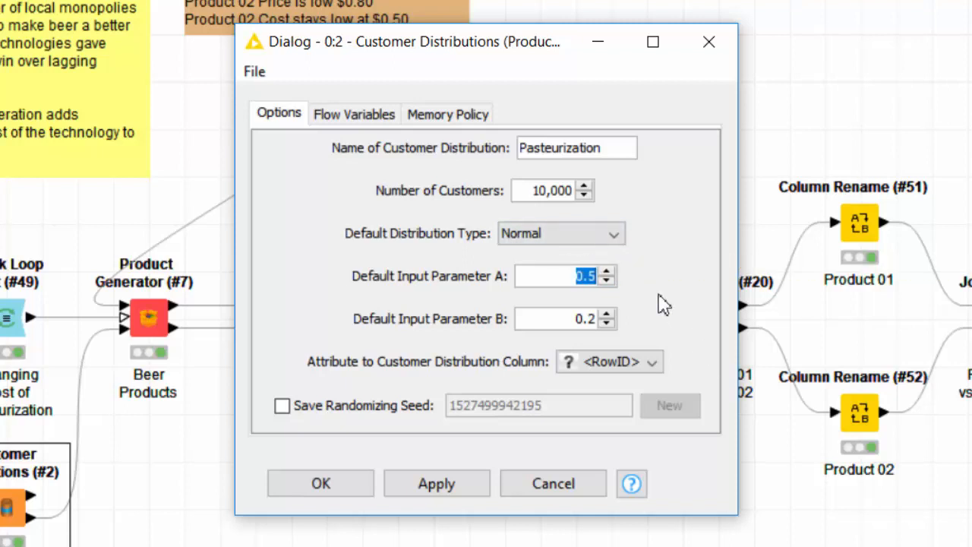
drag(574, 321, 636, 328)
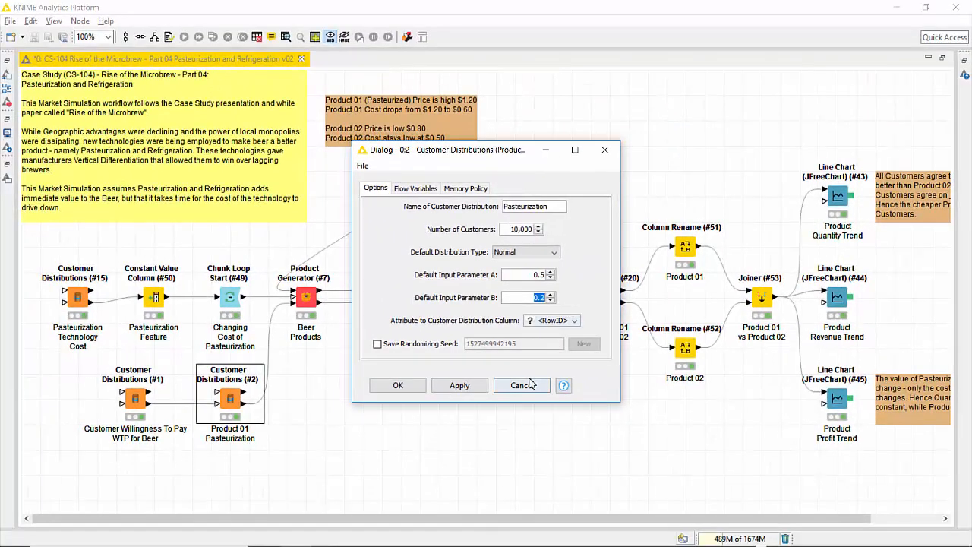
click(523, 385)
Review the name, customer count and both default input parameters of Customer Distributions (#15), and close its configuration without changes.
double_click(76, 299)
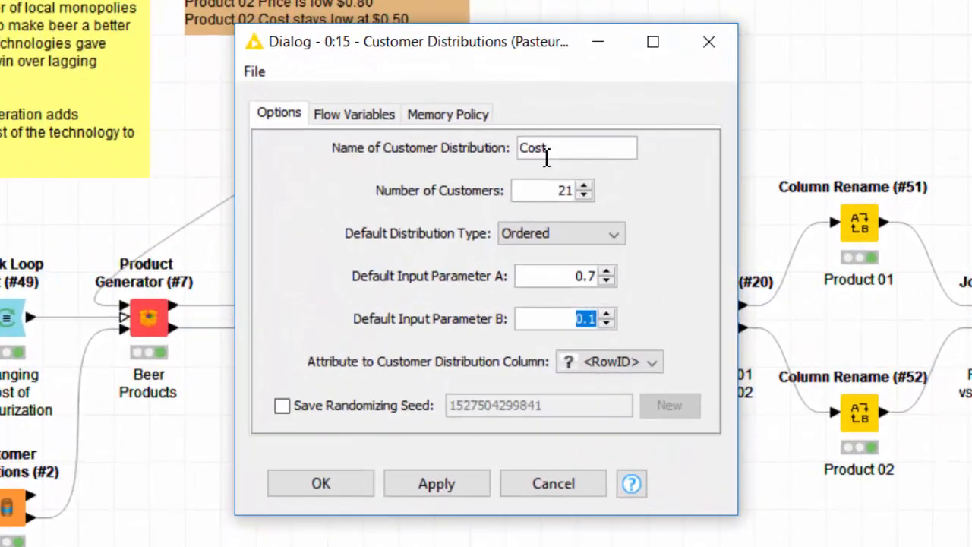
double_click(516, 207)
click(569, 151)
double_click(518, 150)
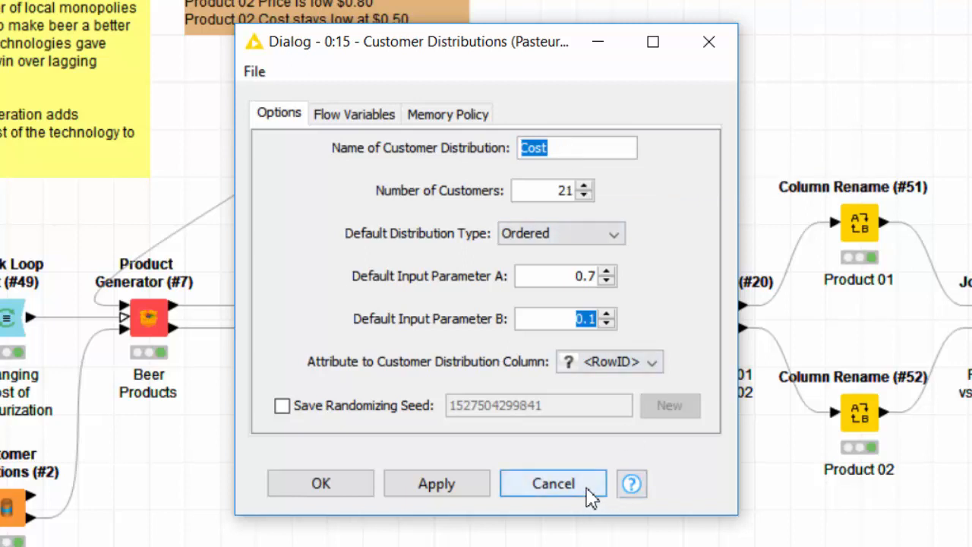
click(536, 191)
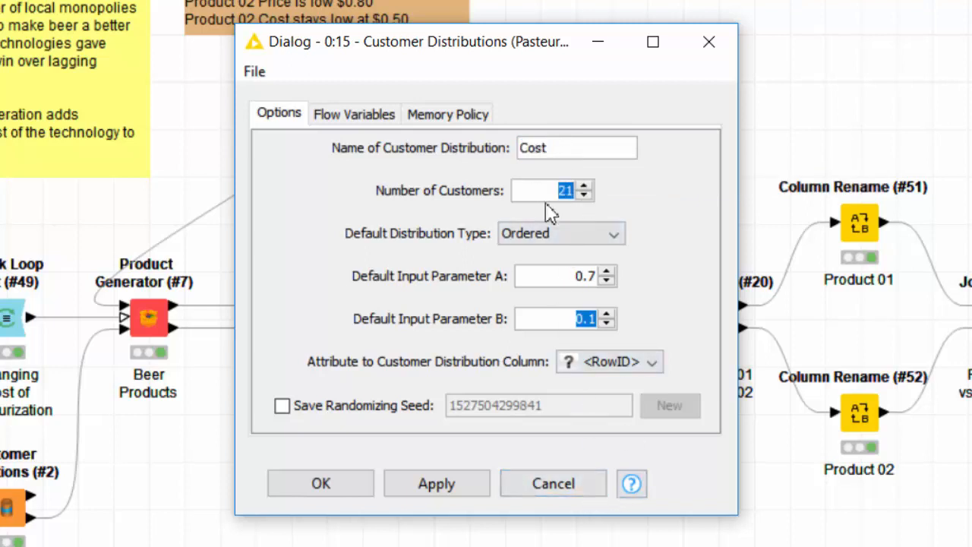
click(585, 278)
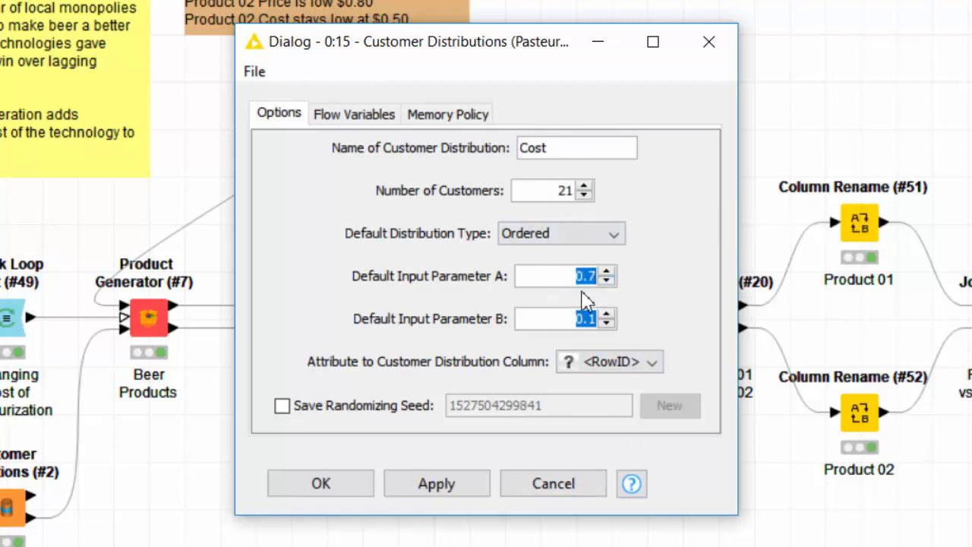
click(582, 319)
click(565, 318)
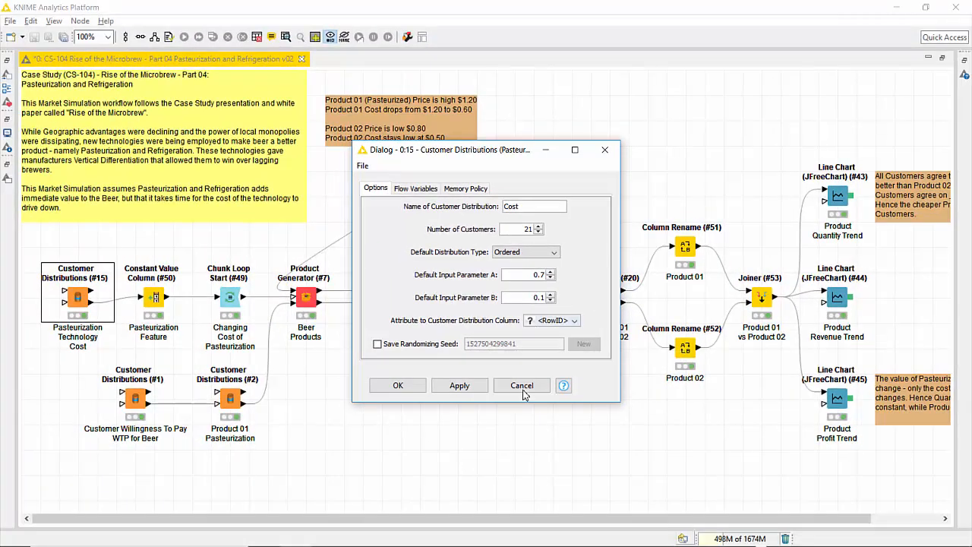
click(557, 486)
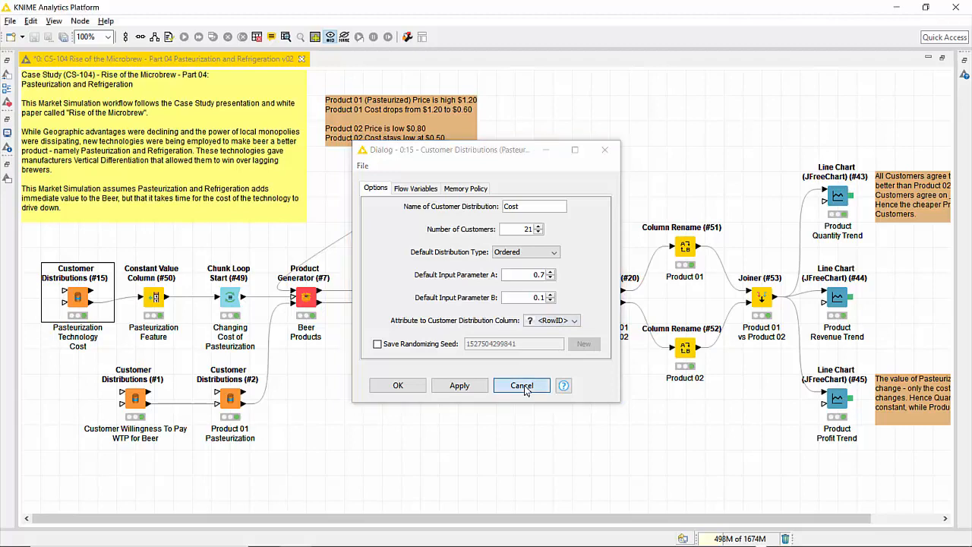
Open the output table of Constant Value Column (#50), examine its Feature and Cost columns down to the last row, and close it.
click(158, 301)
right_click(158, 297)
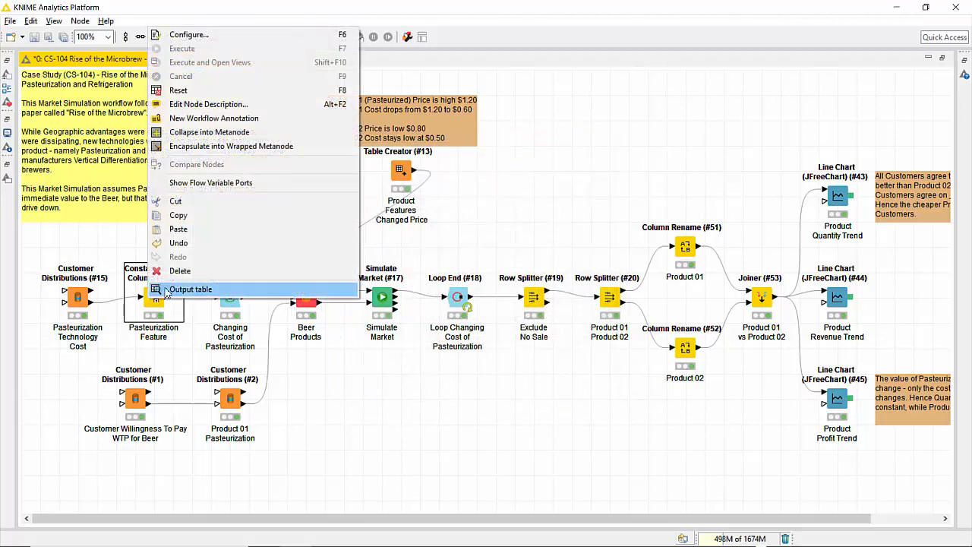
click(161, 292)
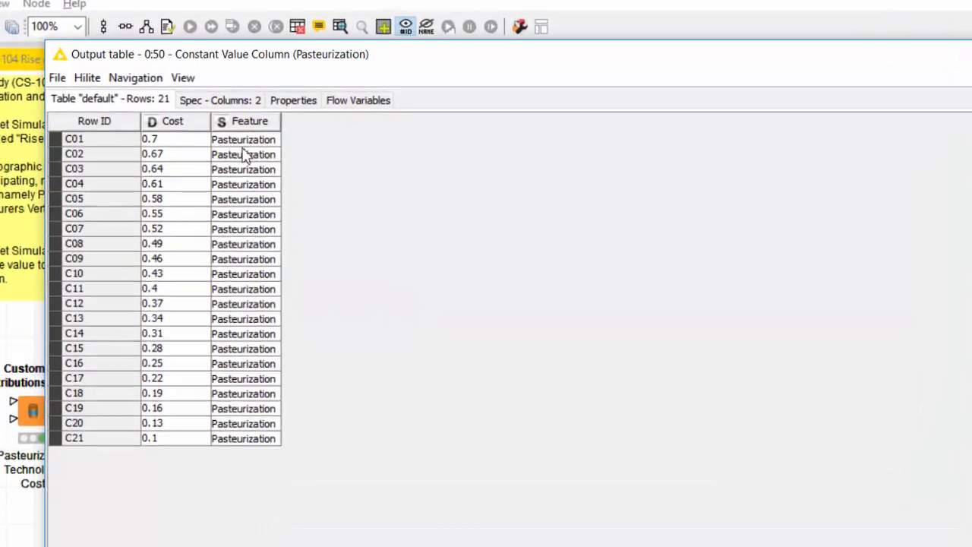
click(241, 144)
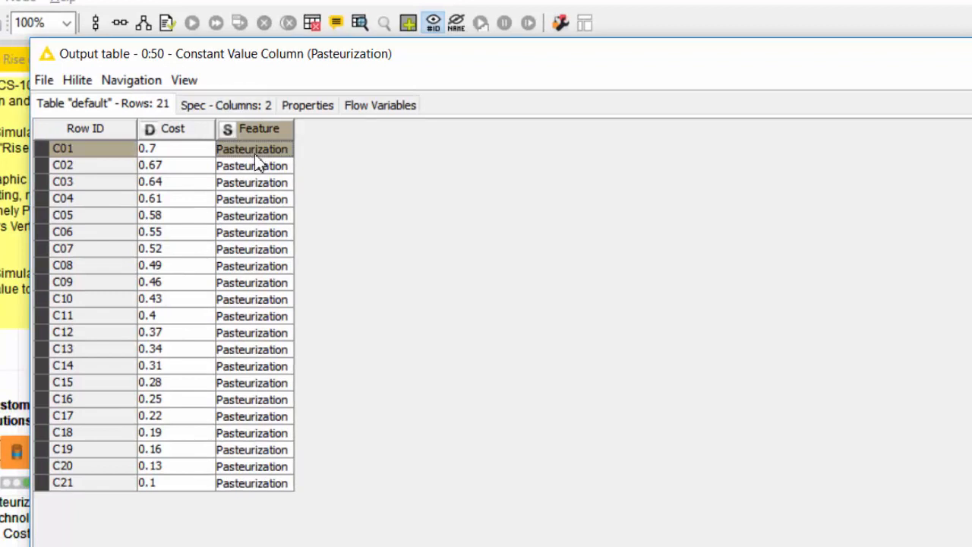
click(183, 170)
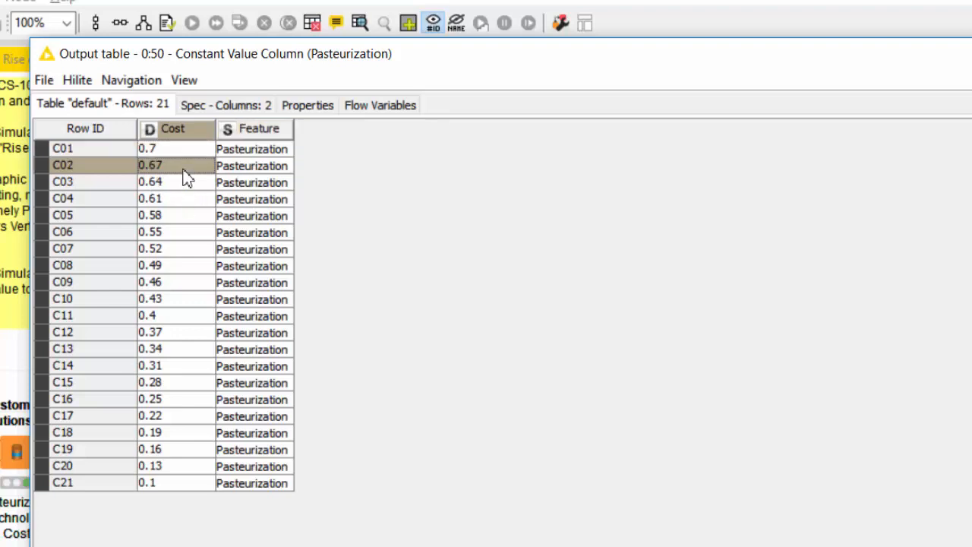
drag(188, 187, 186, 271)
click(181, 488)
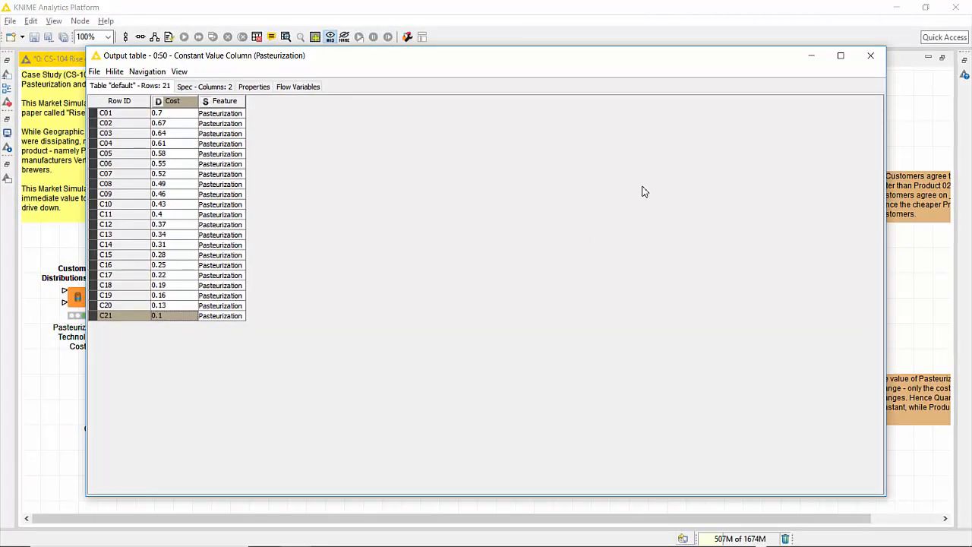
click(870, 55)
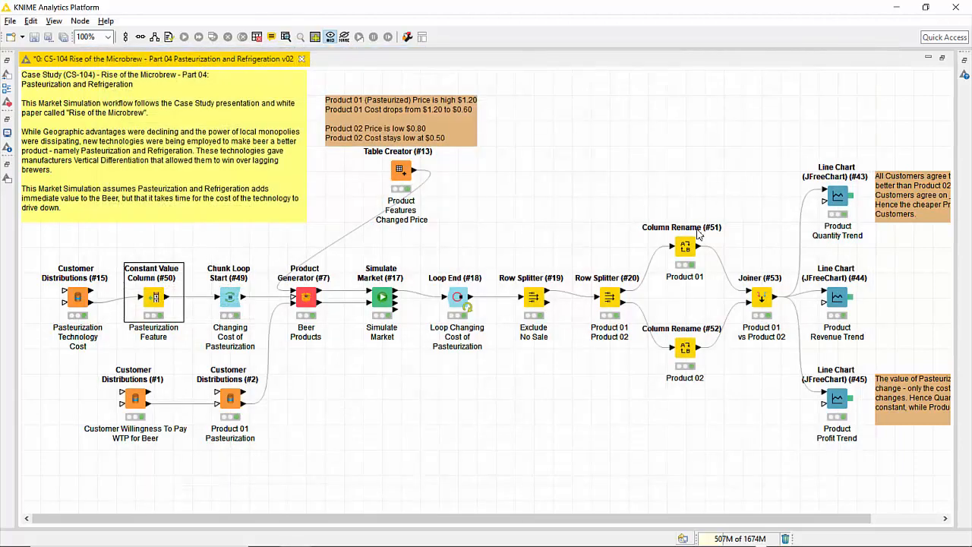
Inspect the chunked input table that Chunk Loop Start (#49) passes to the Product Generator, and close it.
click(315, 299)
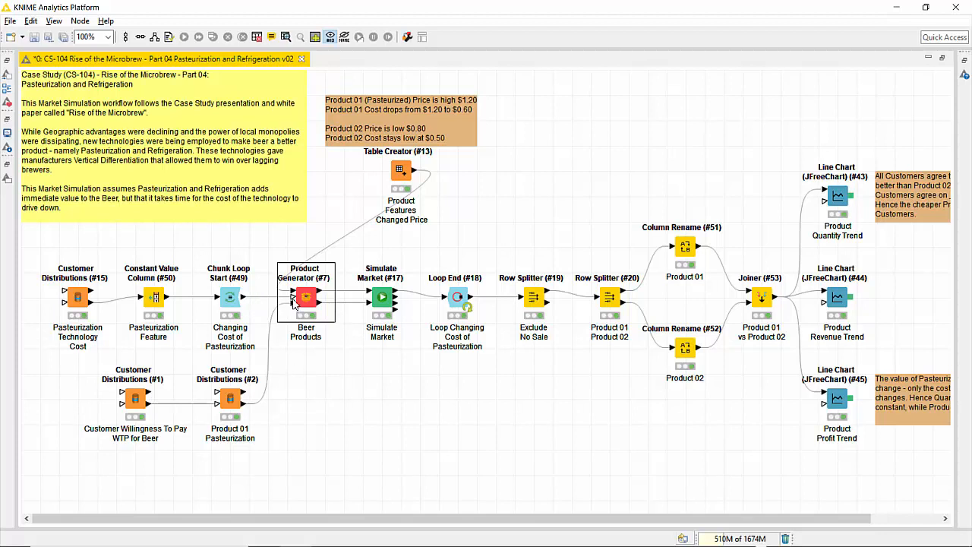
right_click(237, 302)
click(265, 296)
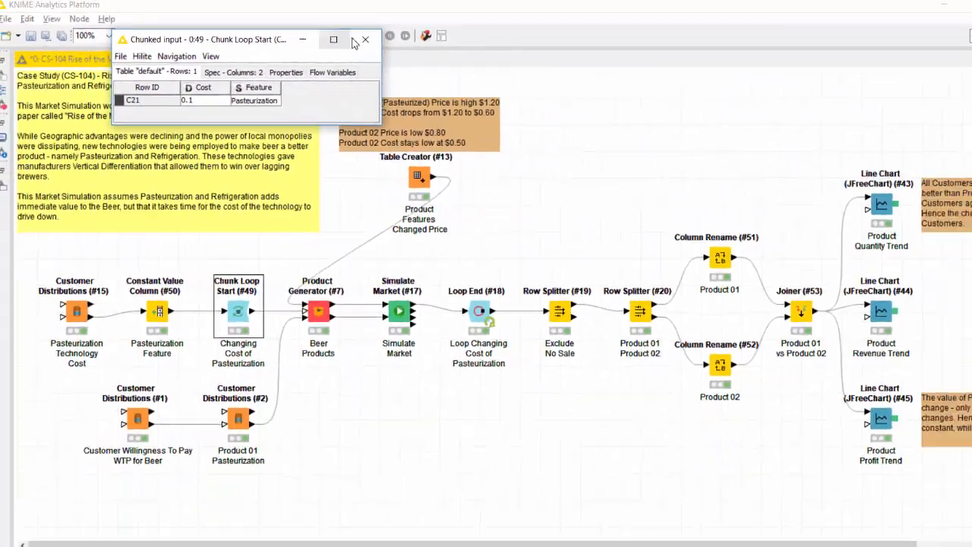
click(364, 40)
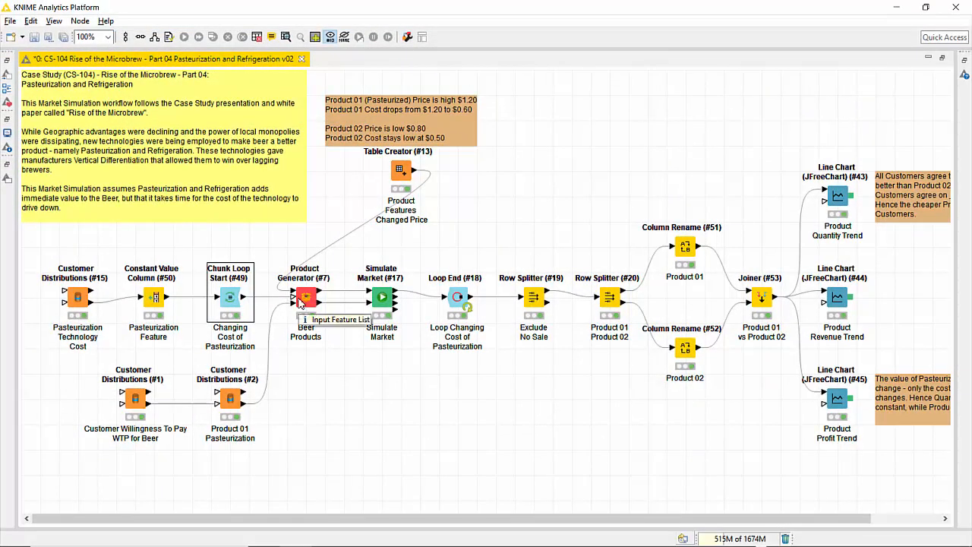
Review the blank Cost of Product 01's Pasteurization feature in Table Creator (#13), and close its configuration without changes.
double_click(402, 178)
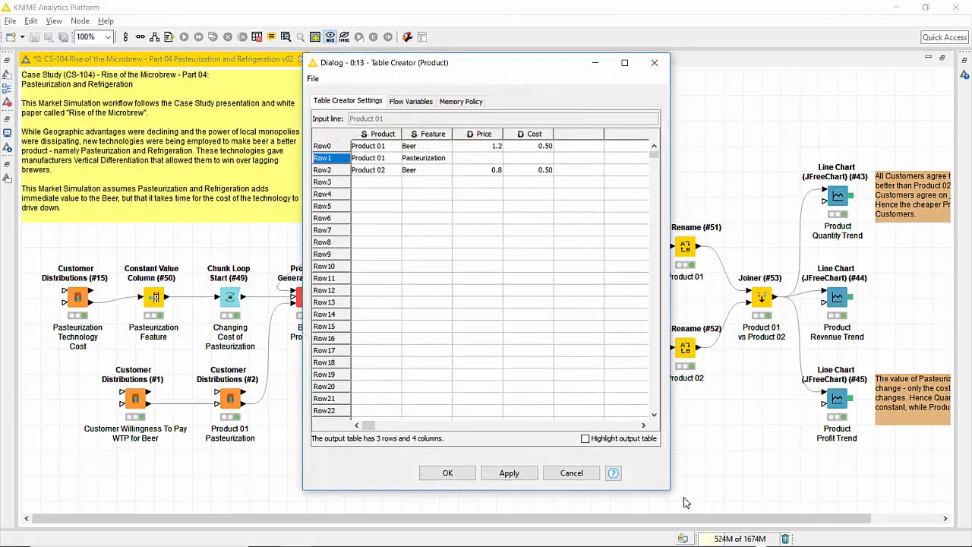
click(541, 162)
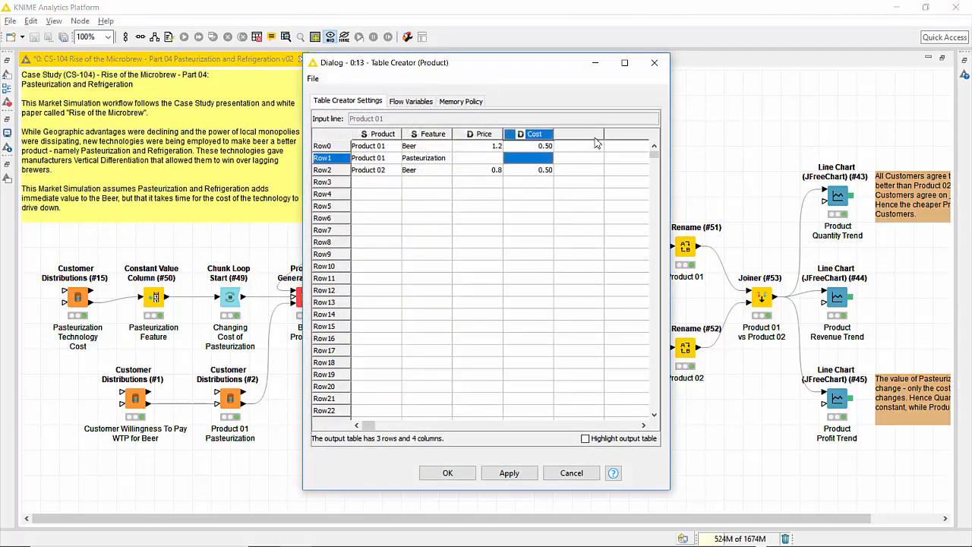
click(655, 62)
Reset the workflow from Chunk Loop Start (#49) onward and execute it only up to Simulate Market (#17).
right_click(304, 304)
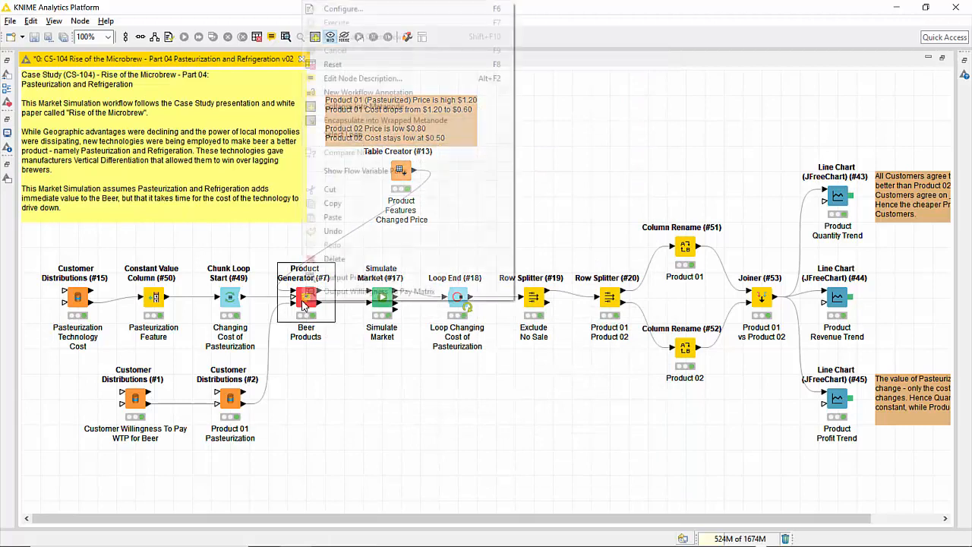
click(247, 328)
click(231, 298)
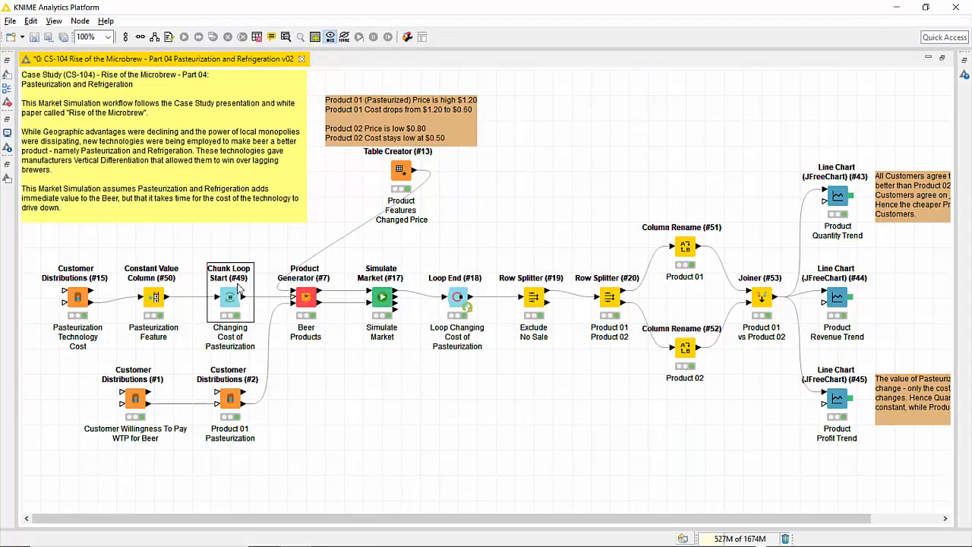
click(256, 36)
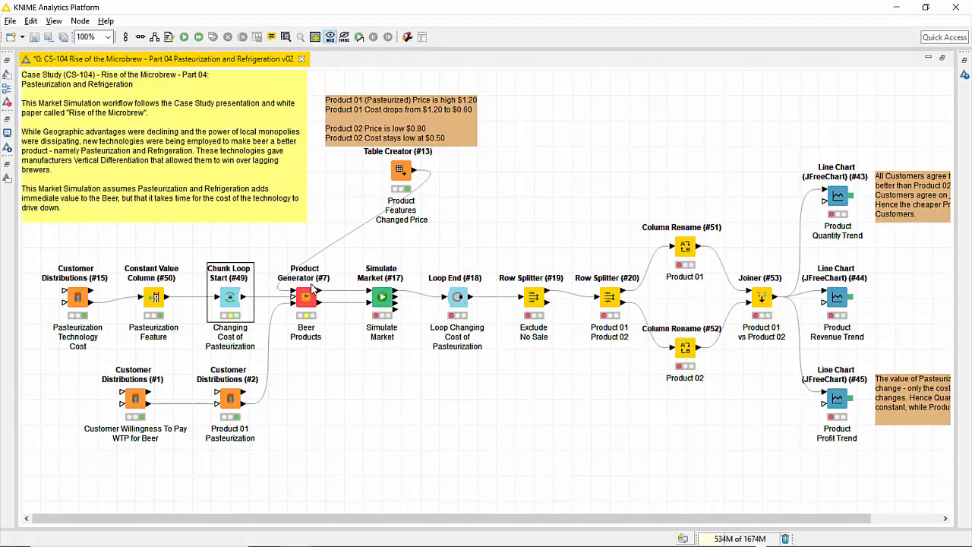
click(378, 298)
click(183, 37)
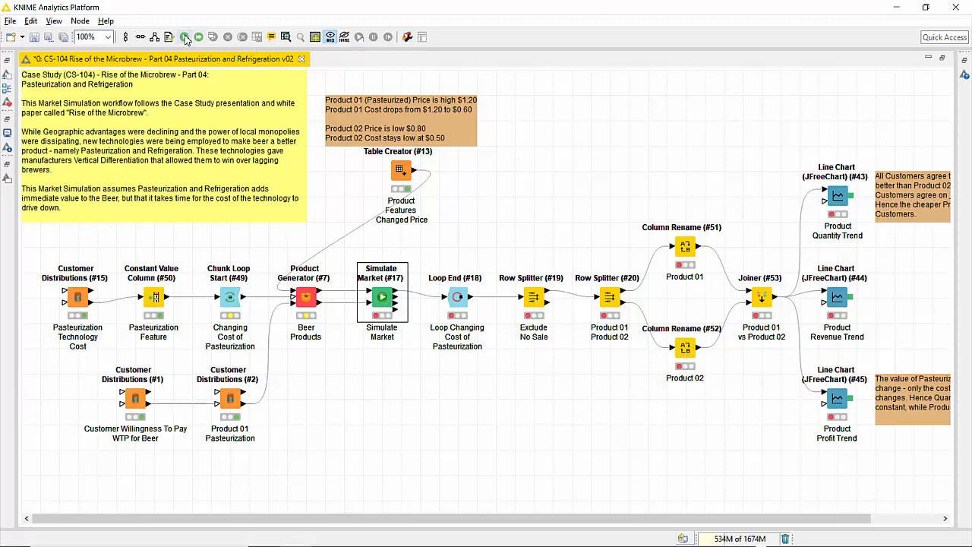
Open the Output Product Array of Product Generator (#7), compare Product 01's Price and Cost, and close the table.
click(304, 297)
right_click(305, 298)
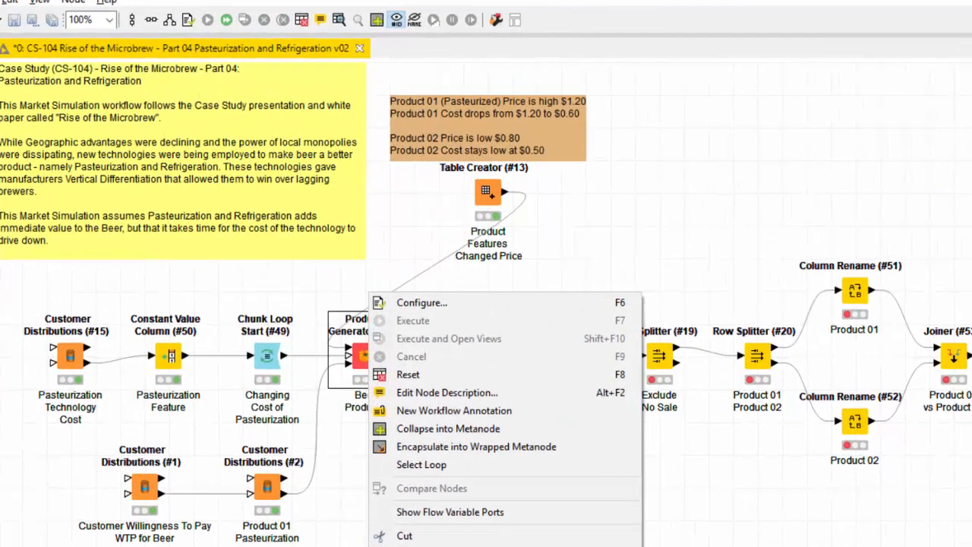
click(456, 546)
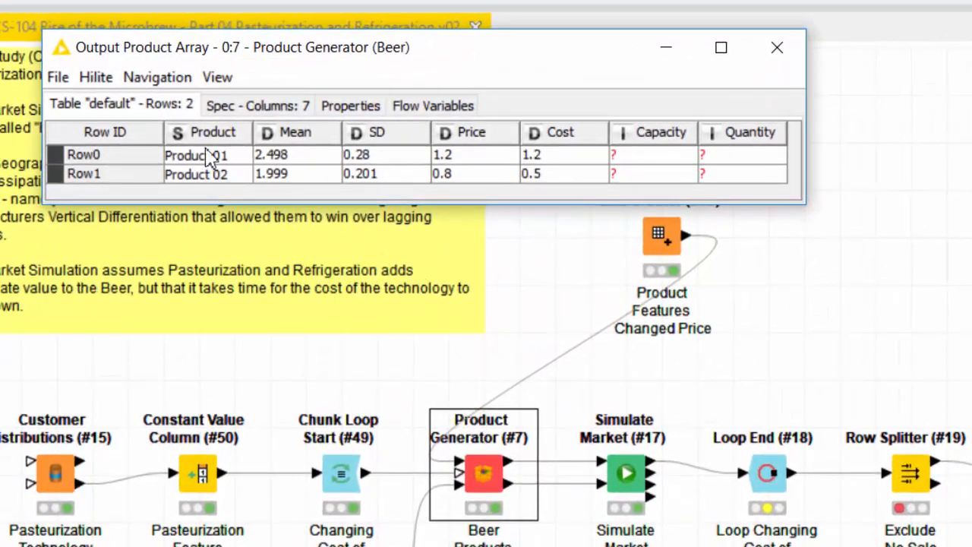
click(178, 139)
click(476, 158)
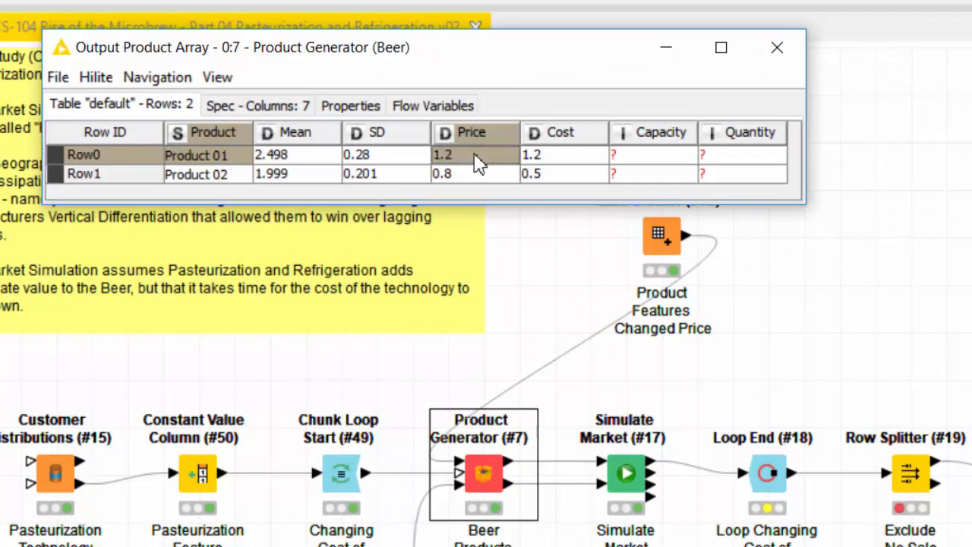
shift+click(560, 163)
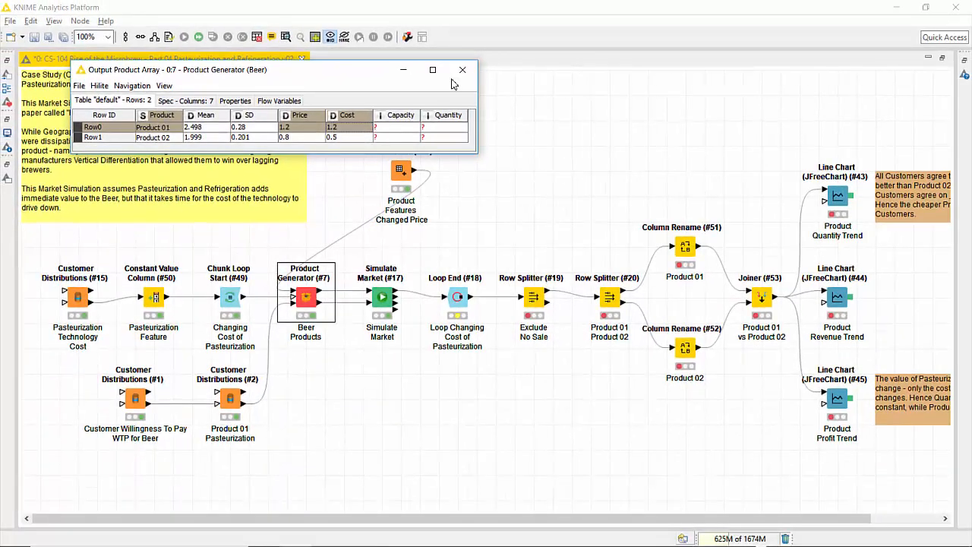
click(778, 47)
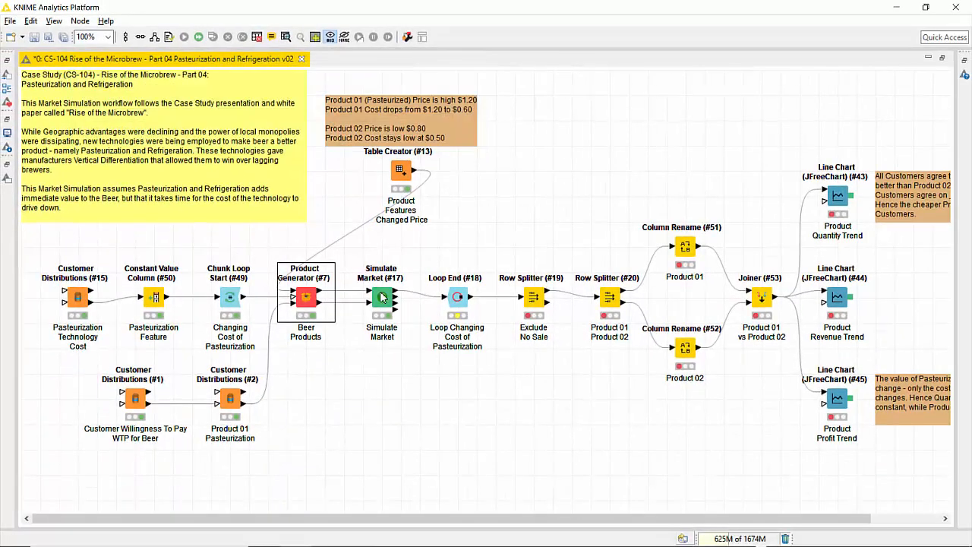
Open Simulate Market's Output Willingness To Pay Matrix, widen its product columns to show their full names, and shrink the window.
right_click(382, 300)
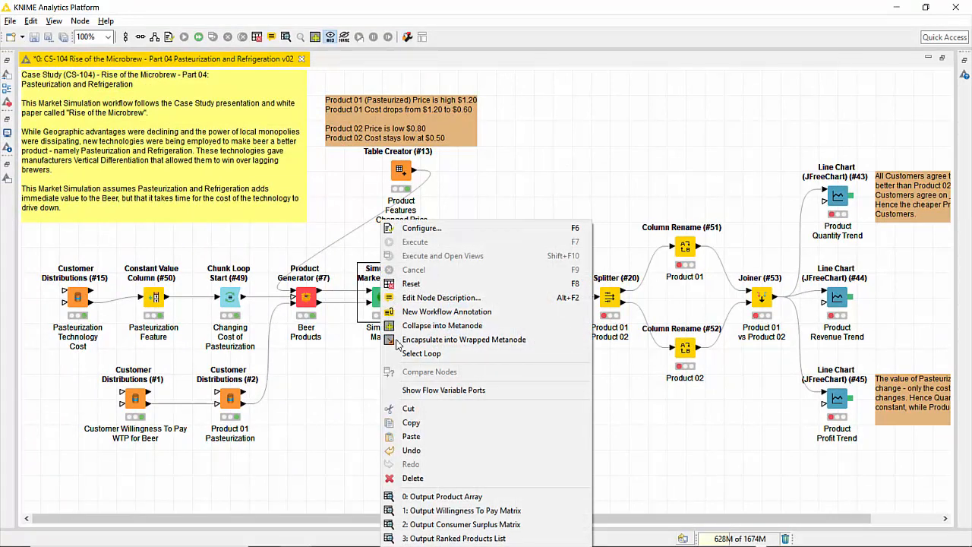
click(455, 511)
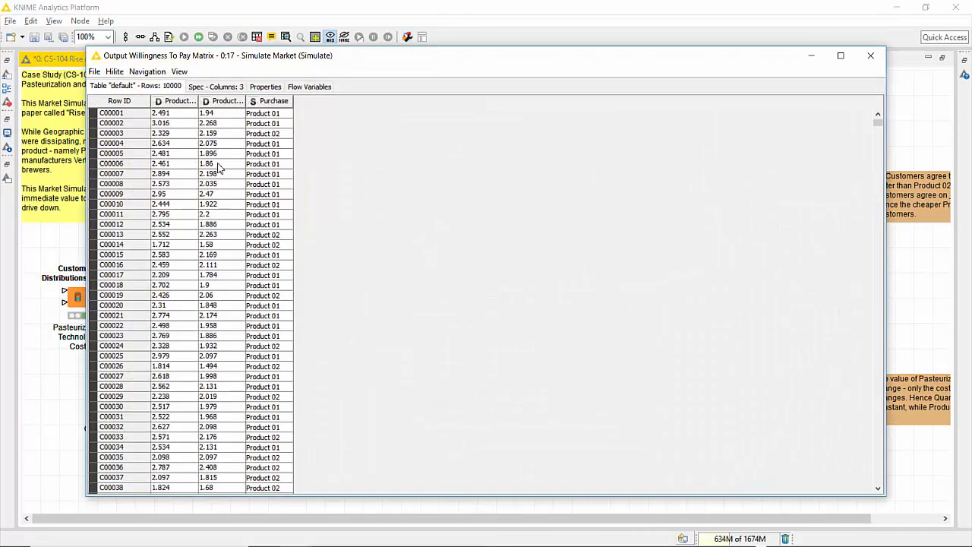
drag(197, 101, 265, 101)
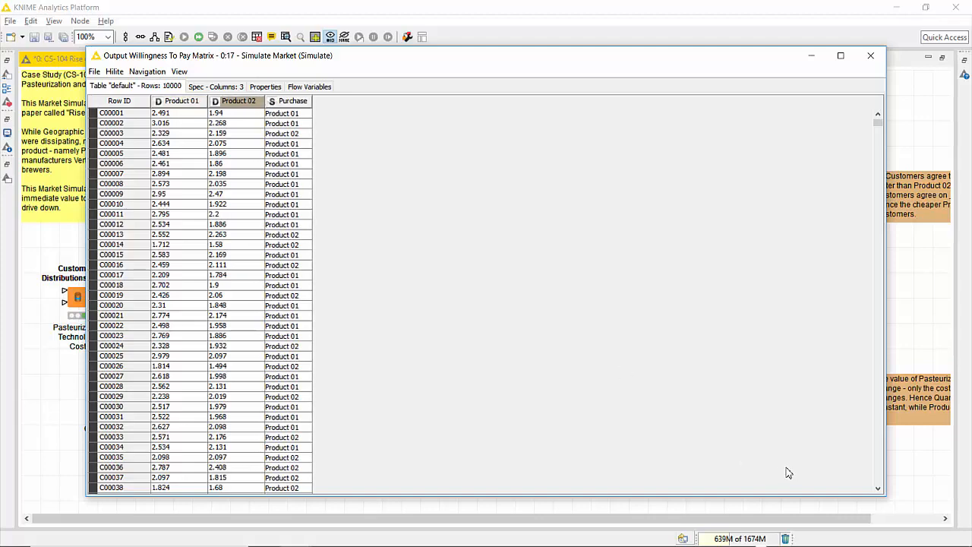
drag(872, 494, 377, 298)
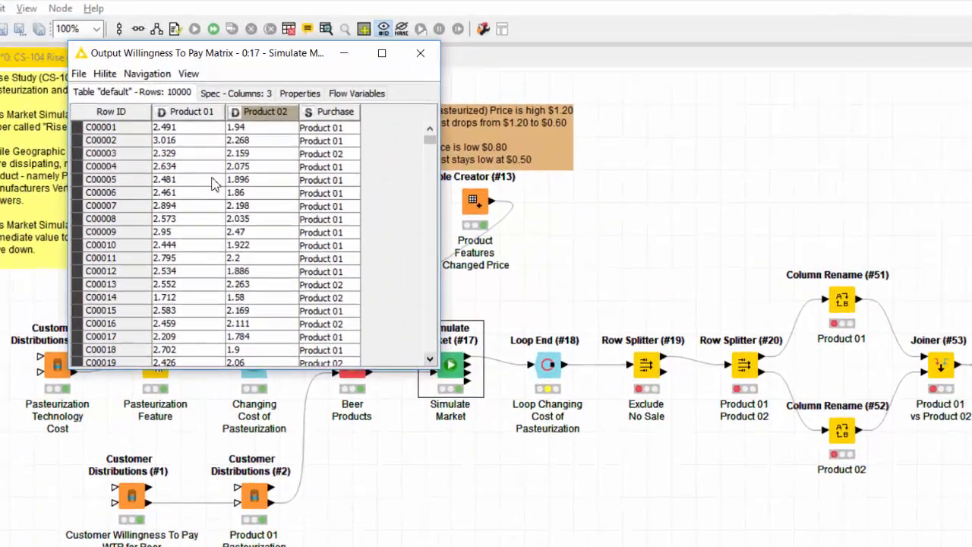
Examine the first customers' willingness to pay for Product 01 and Product 02, and the first two customers' Purchase entries.
click(190, 115)
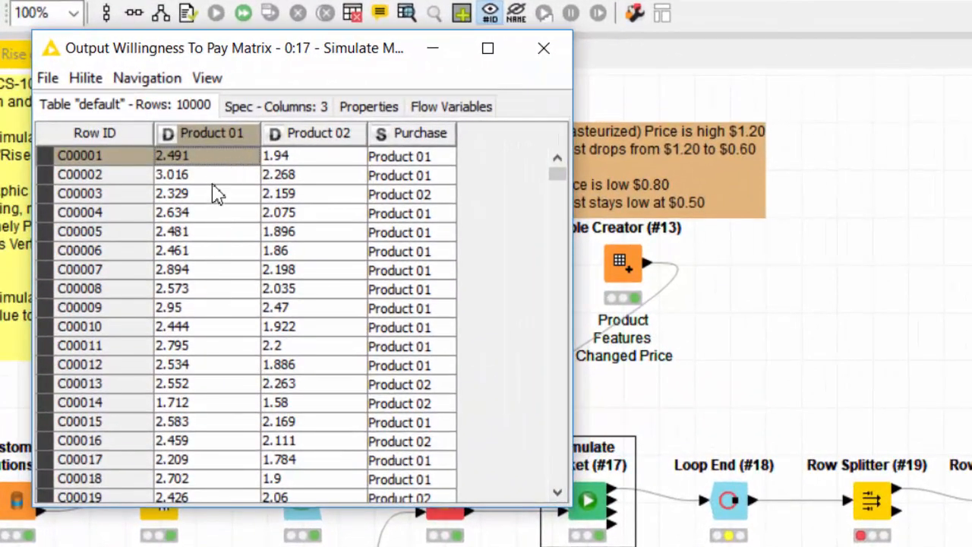
click(319, 169)
key(Left)
drag(239, 163, 212, 258)
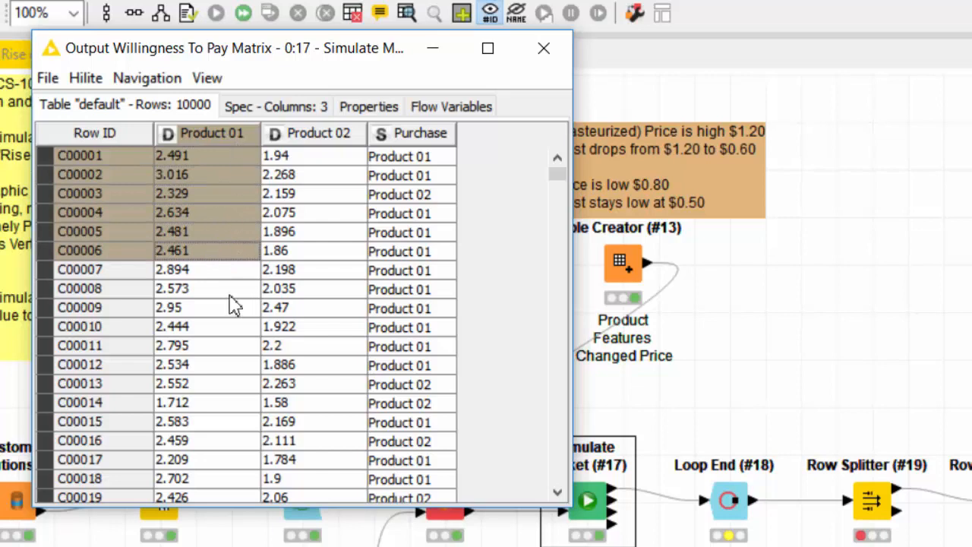
click(223, 157)
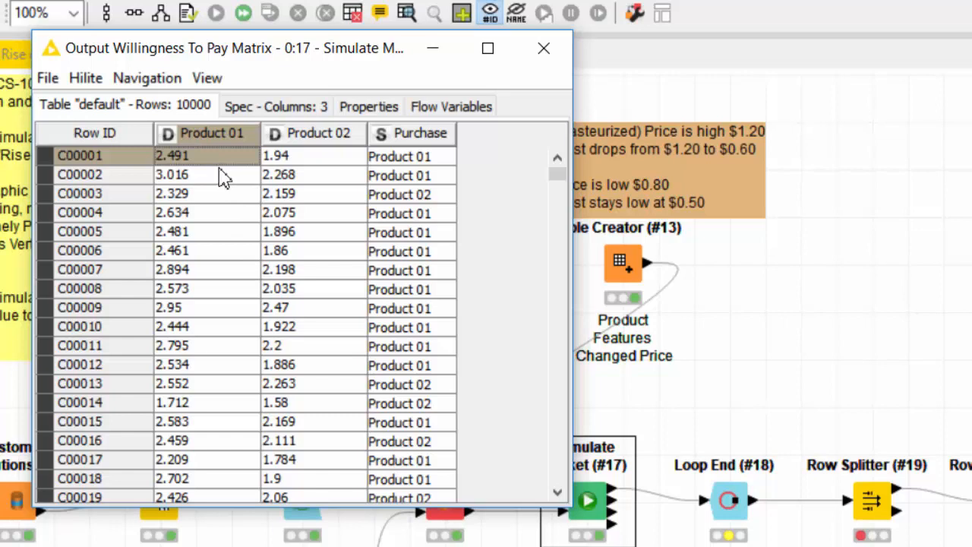
drag(433, 164, 436, 173)
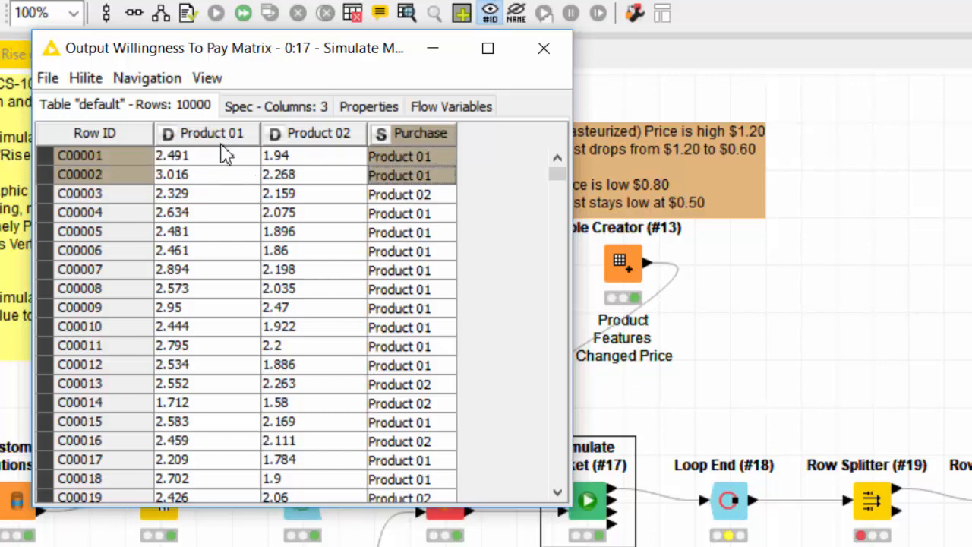
Compare the third customer's willingness to pay for both products with their Purchase entry, and close the matrix.
click(425, 208)
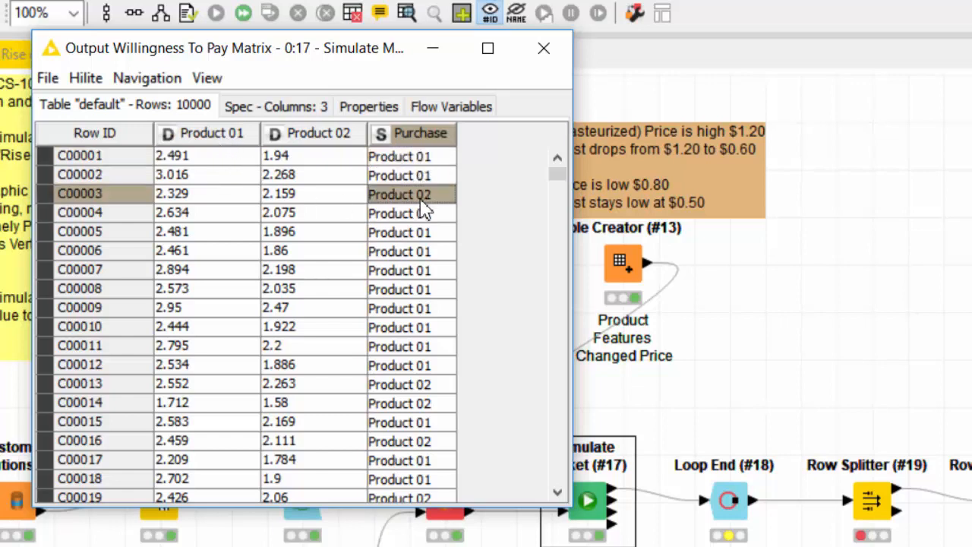
click(195, 199)
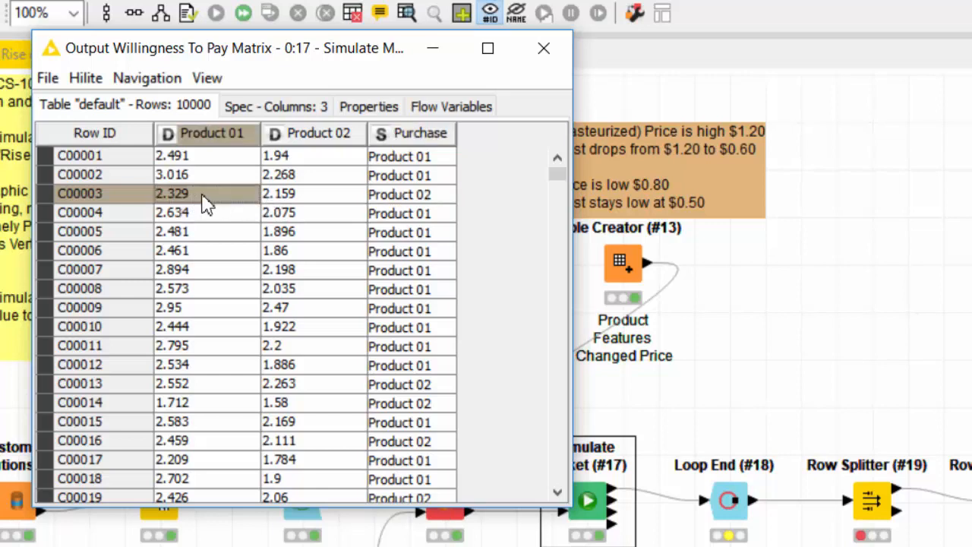
click(308, 199)
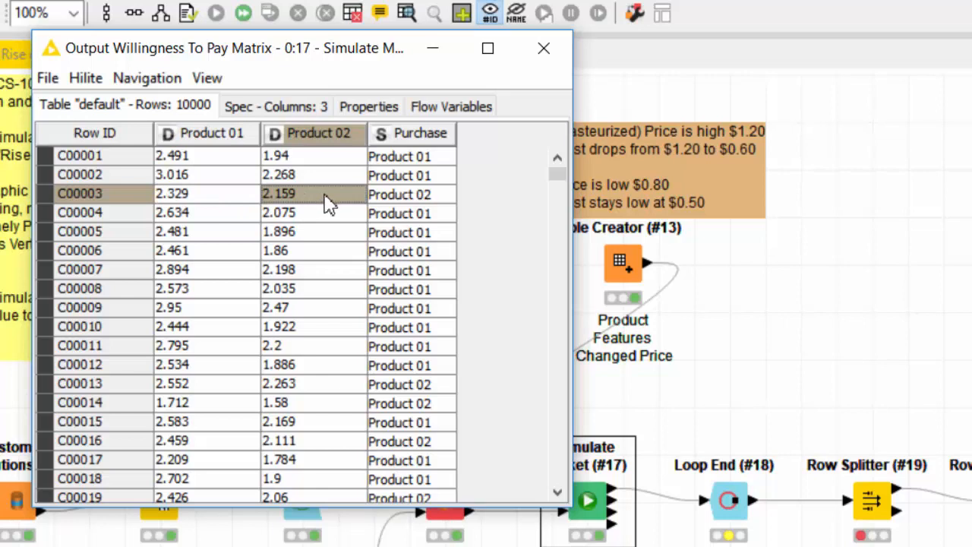
click(228, 202)
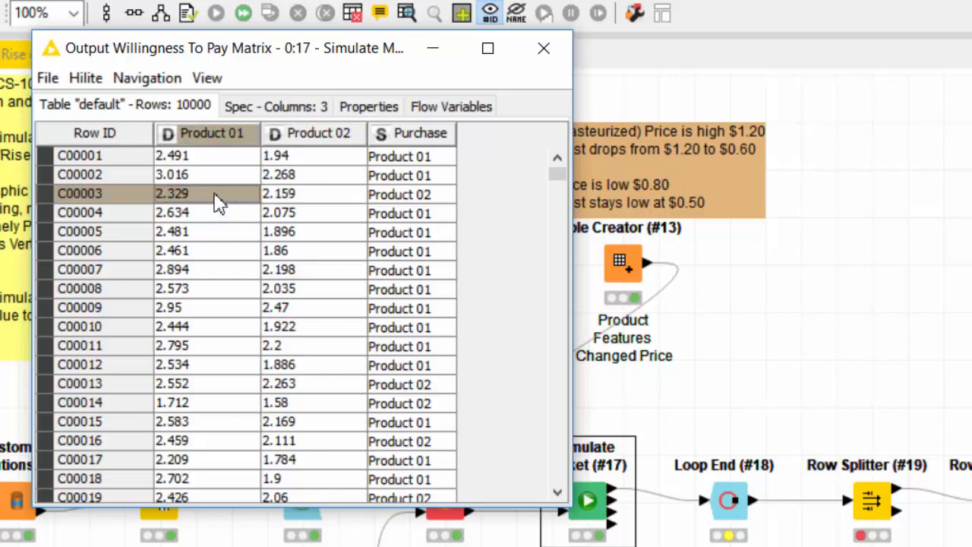
click(324, 206)
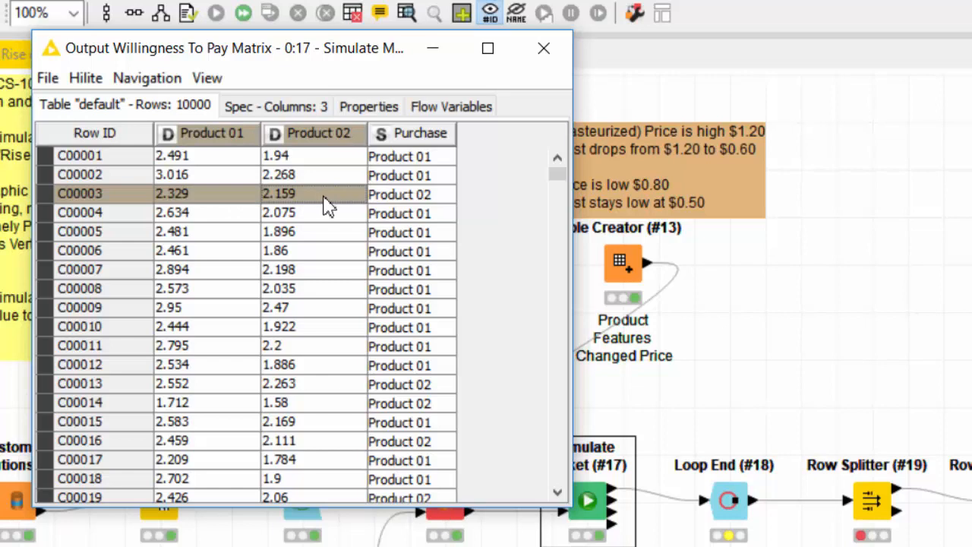
click(441, 204)
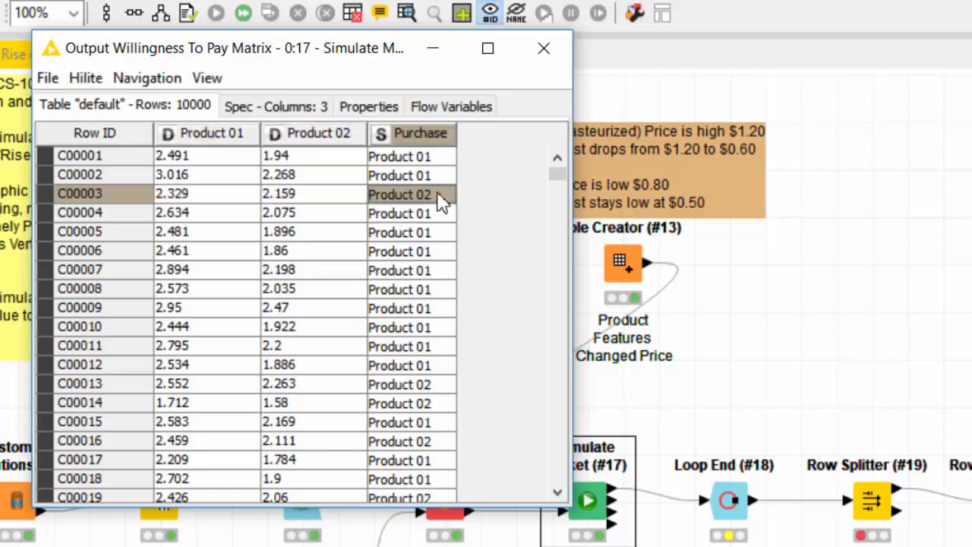
click(304, 202)
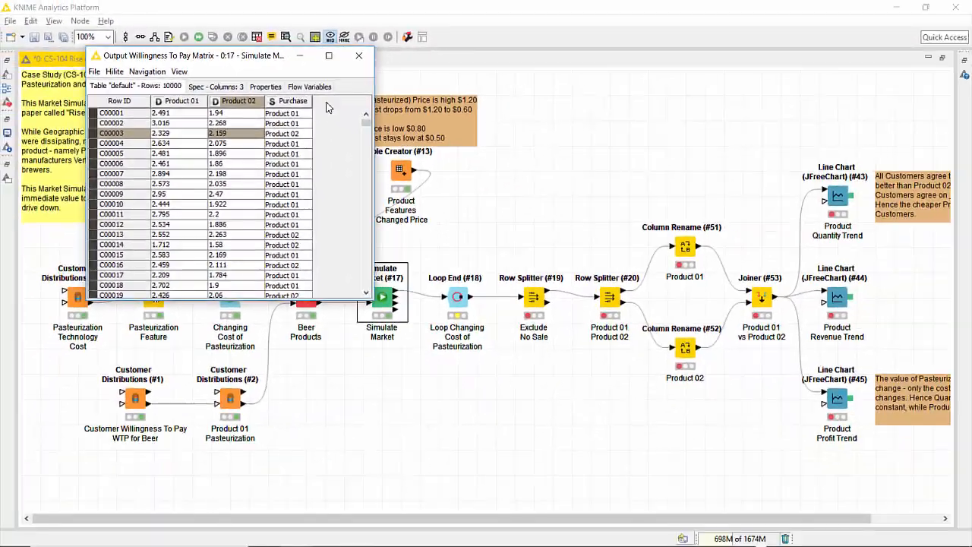
click(360, 58)
Open Simulate Market's Output Product Array, examine Product 01's Quantity and Profit, and close the table.
right_click(391, 300)
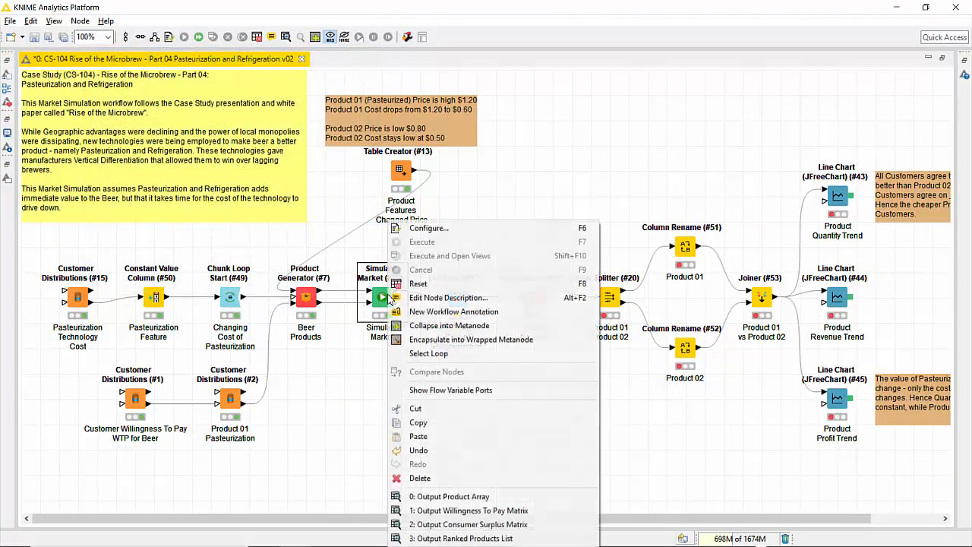
click(403, 498)
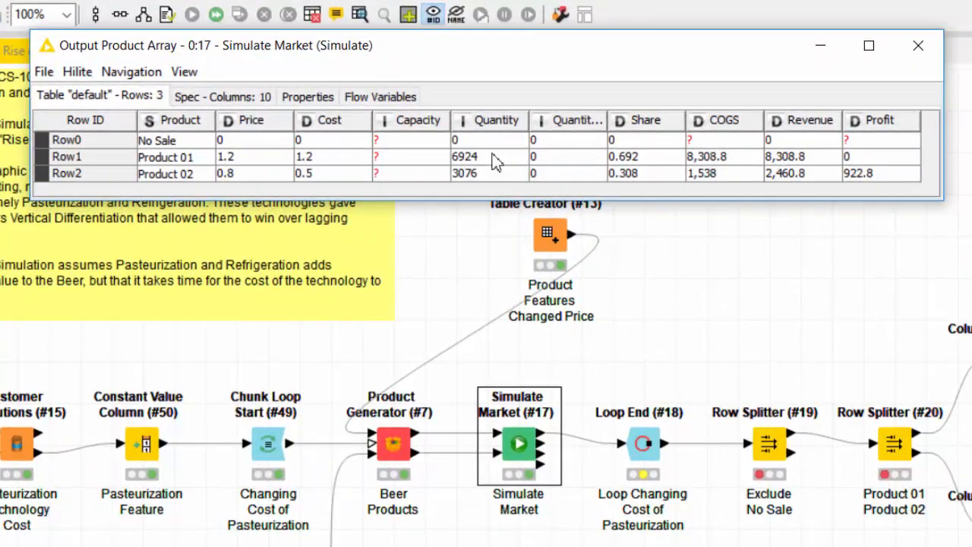
click(492, 158)
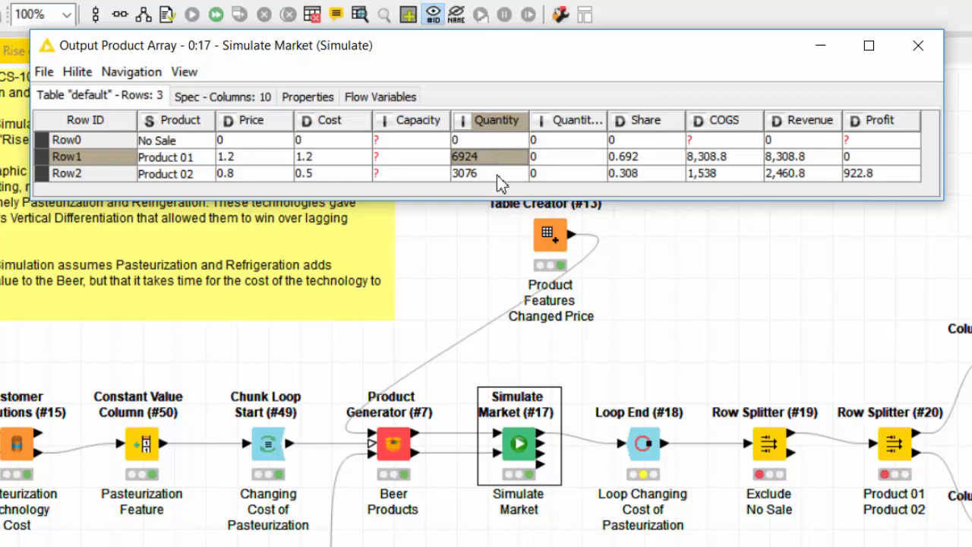
ctrl+click(887, 157)
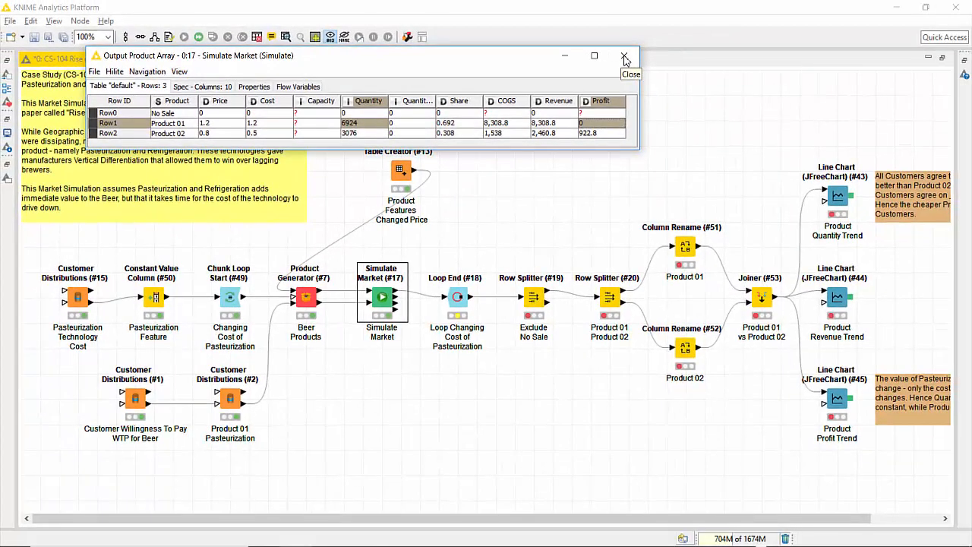
click(918, 47)
Execute all remaining nodes of the workflow, including the full loop, and open the collected results of Loop End (#18).
click(463, 309)
click(199, 38)
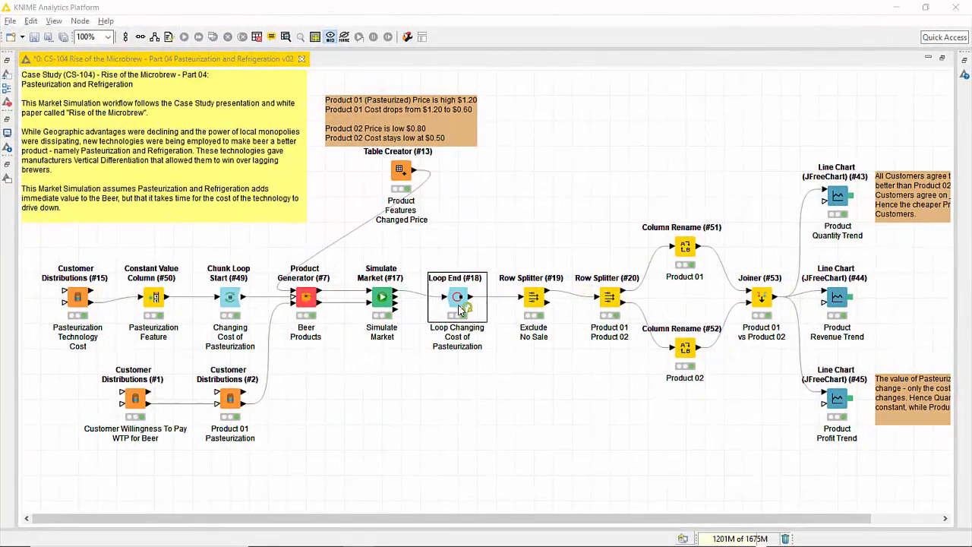
right_click(456, 303)
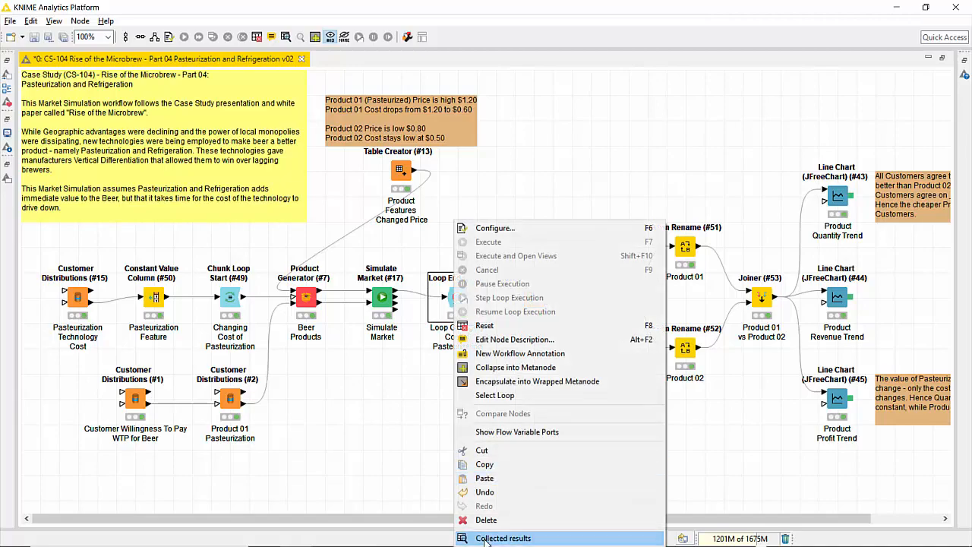
click(487, 539)
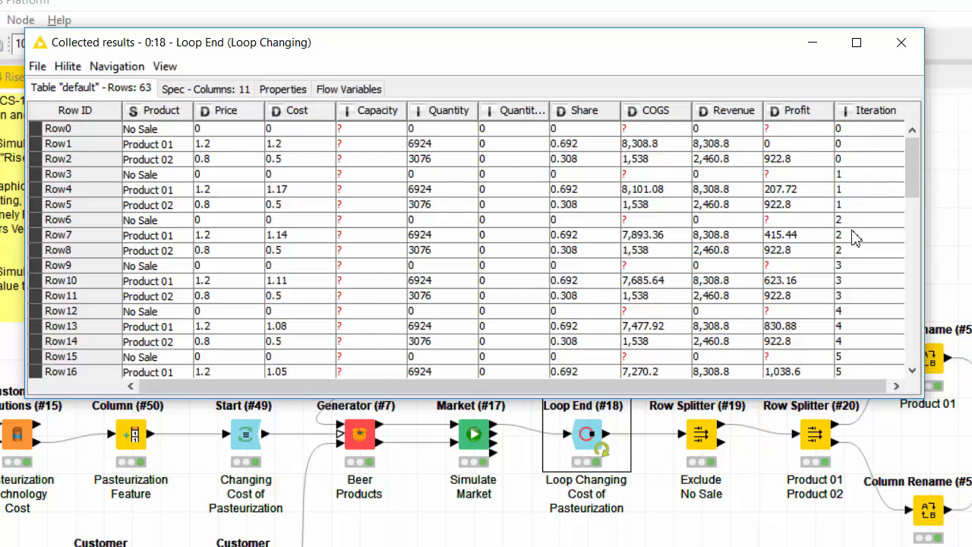
Compare Product 01's Quantity across iterations 0 to 3 by selecting those four cells together in the collected results.
click(436, 147)
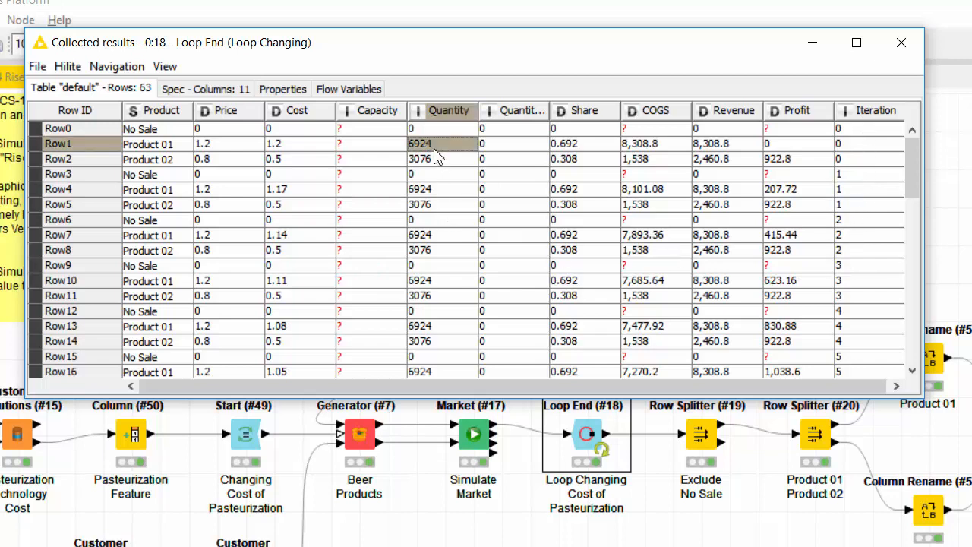
ctrl+click(438, 191)
ctrl+click(437, 235)
ctrl+click(442, 281)
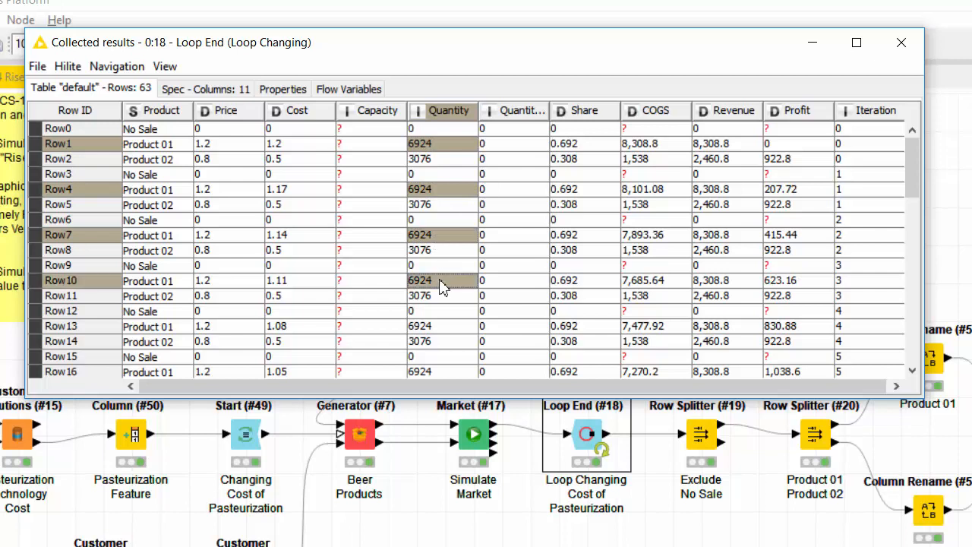
Extend Product 01's Quantity selection to iterations 4 and 5, and compare its Cost by selecting those cells together for iterations 0 to 5.
ctrl+click(451, 333)
ctrl+click(447, 371)
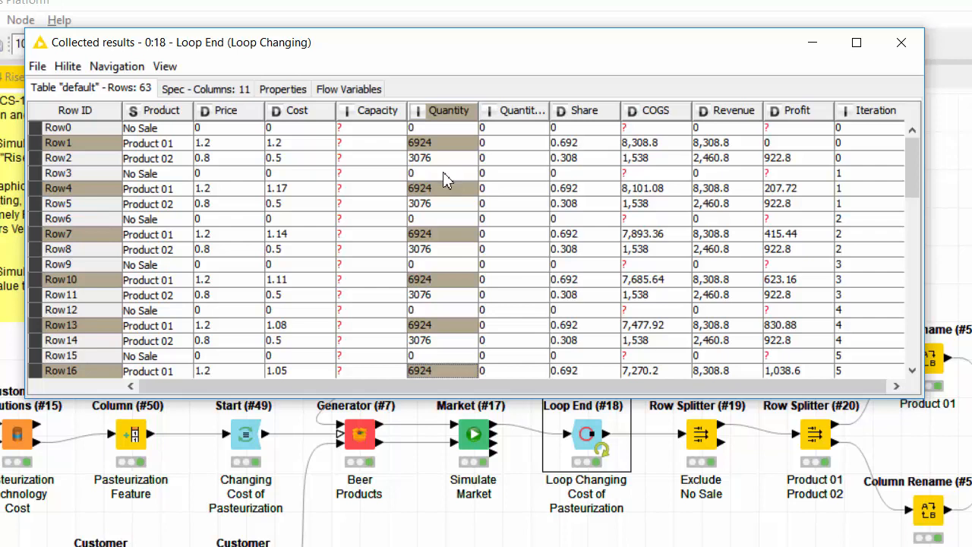
click(303, 144)
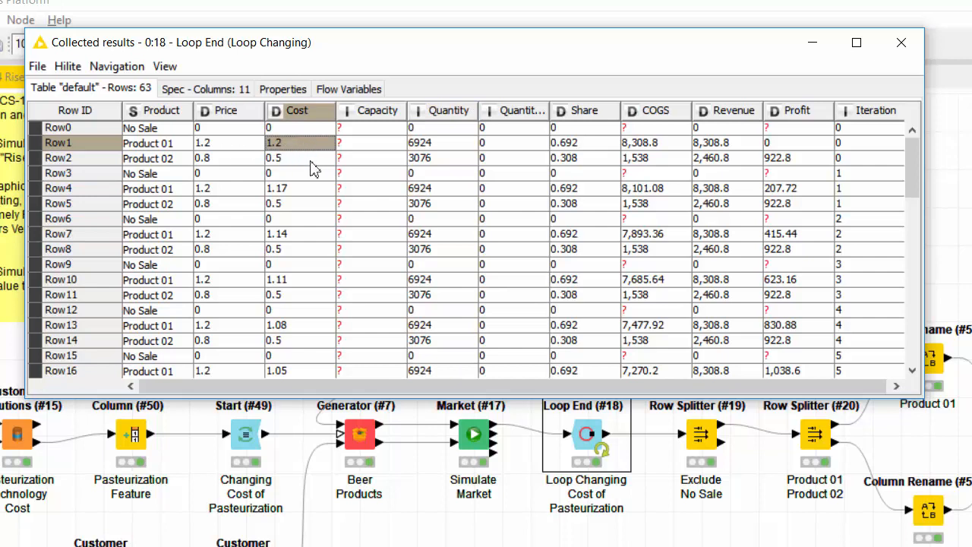
ctrl+click(304, 193)
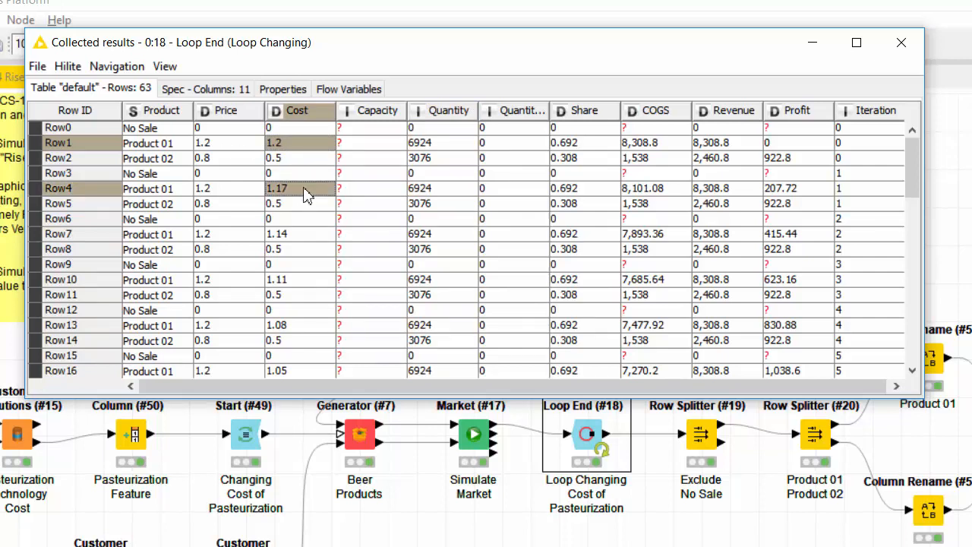
ctrl+click(306, 237)
ctrl+click(308, 282)
ctrl+click(305, 326)
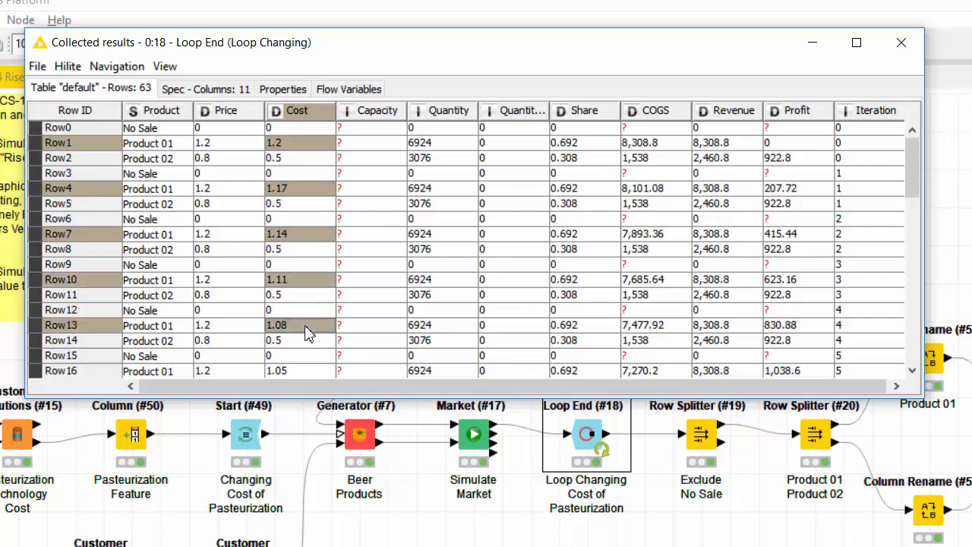
ctrl+click(309, 371)
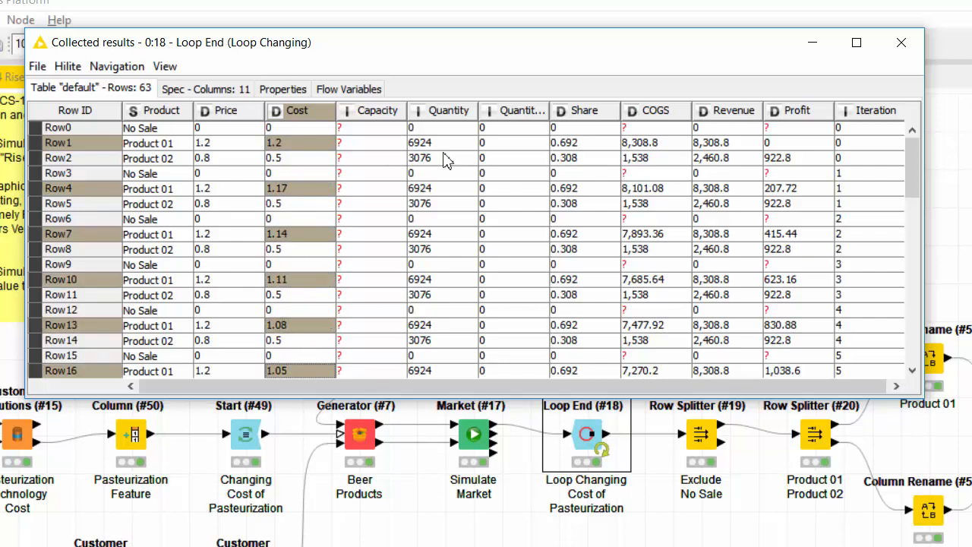
Compare Product 01's Profit across iterations 0 to 5 by selecting those cells together, and close the collected results.
click(794, 146)
ctrl+click(798, 191)
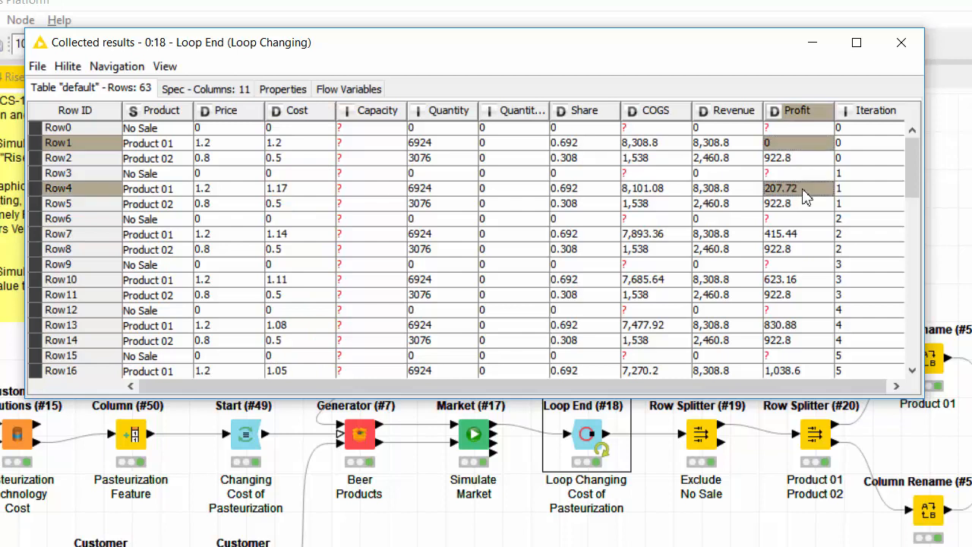
ctrl+click(799, 235)
ctrl+click(781, 279)
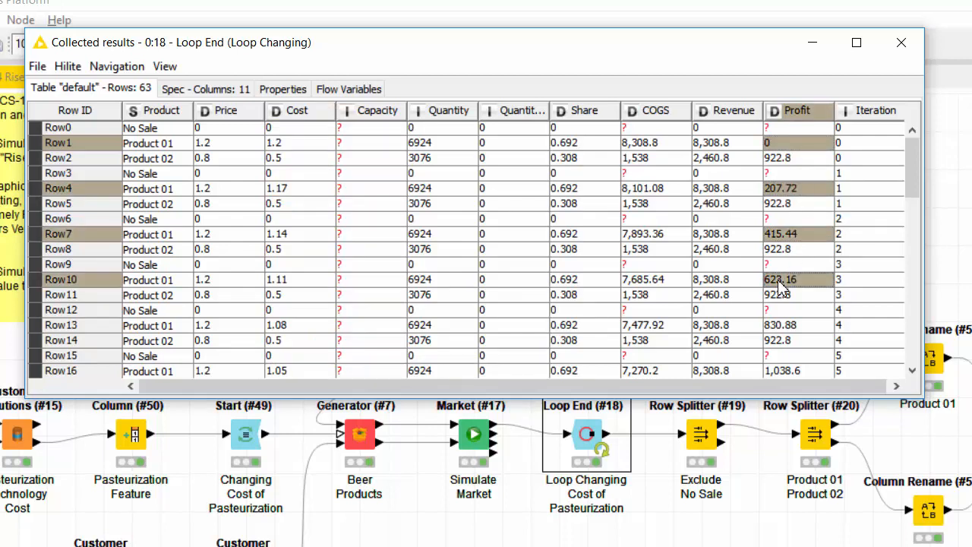
ctrl+click(791, 326)
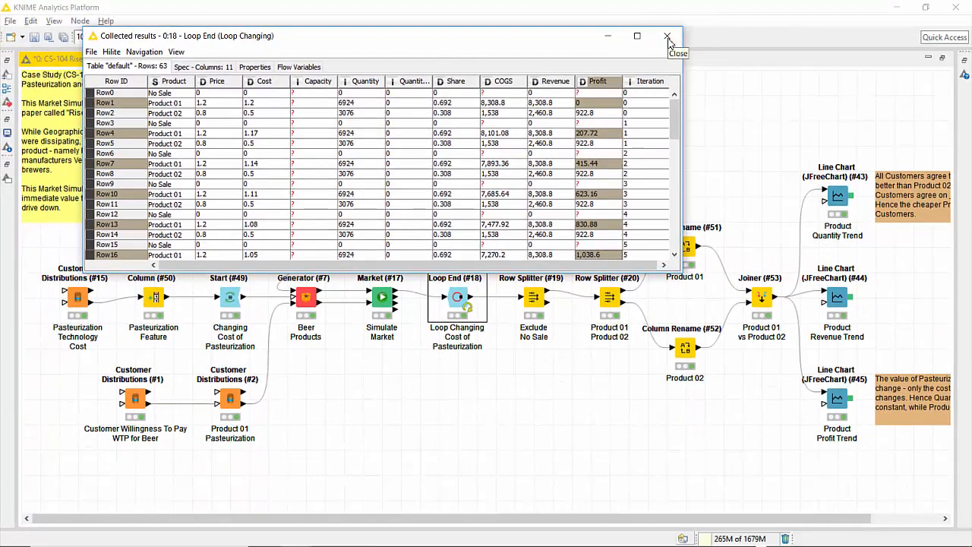
click(667, 38)
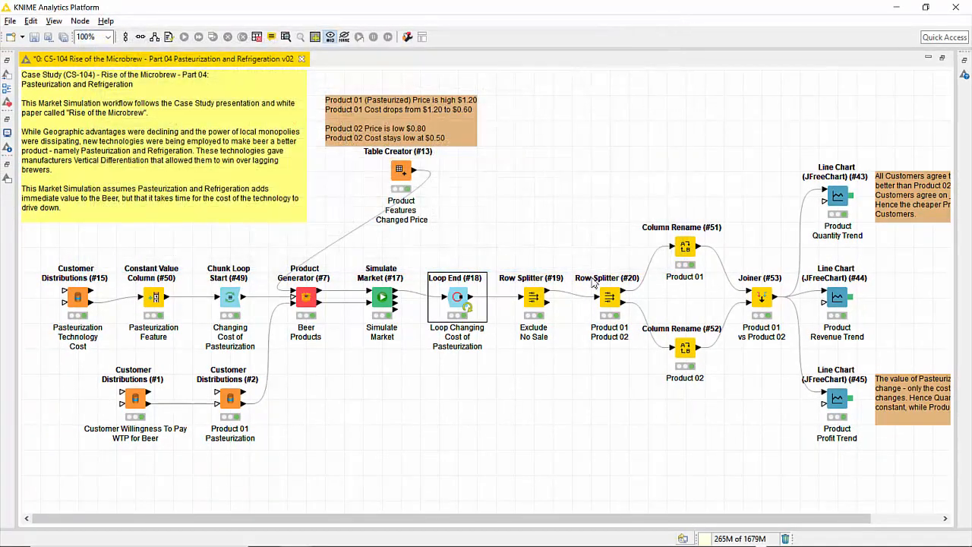
Open the line chart view of the Product Profit Trend node (#45), examine both products' profit curves, and close the chart.
right_click(839, 402)
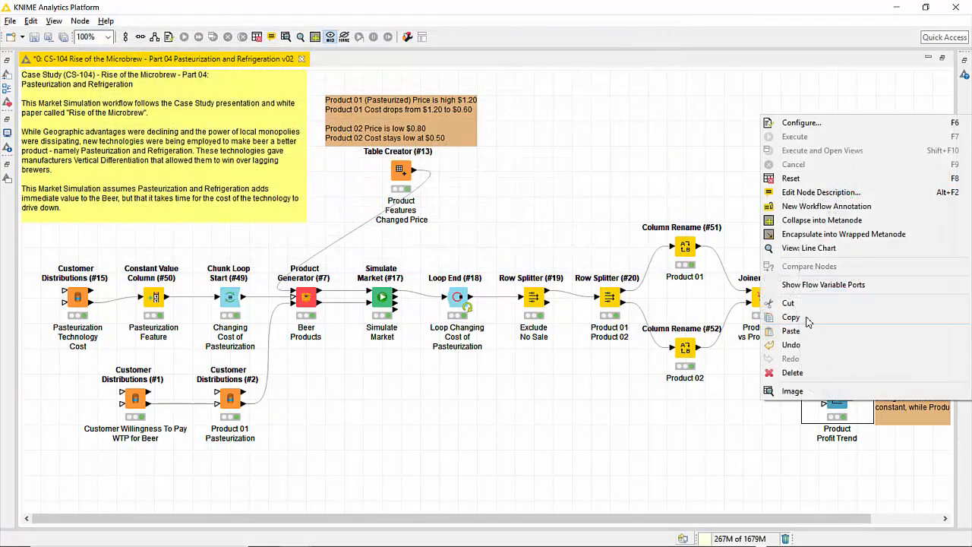
click(809, 248)
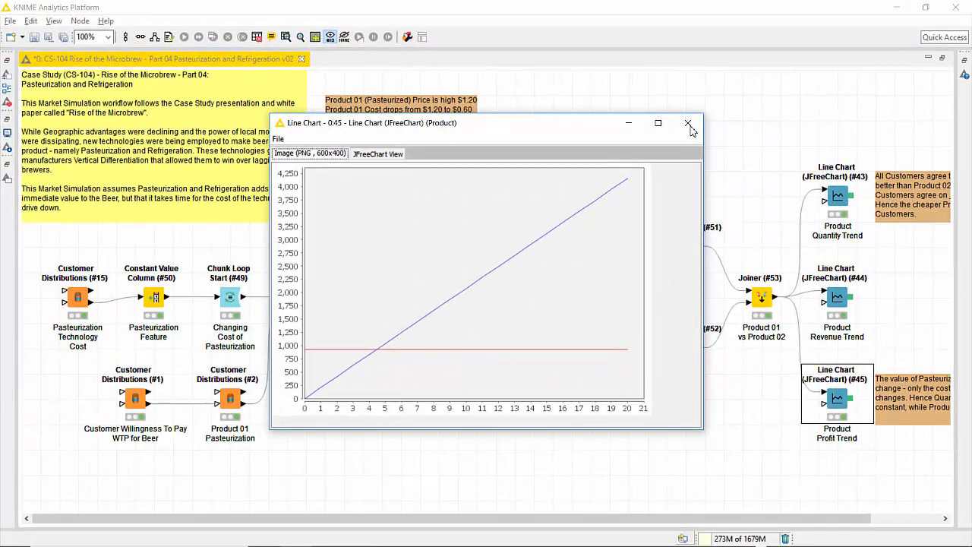
click(749, 77)
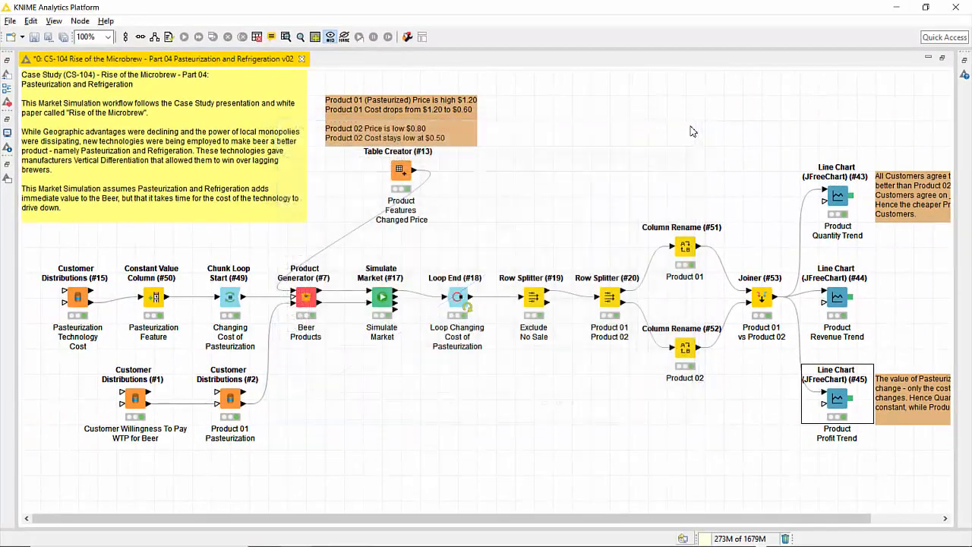